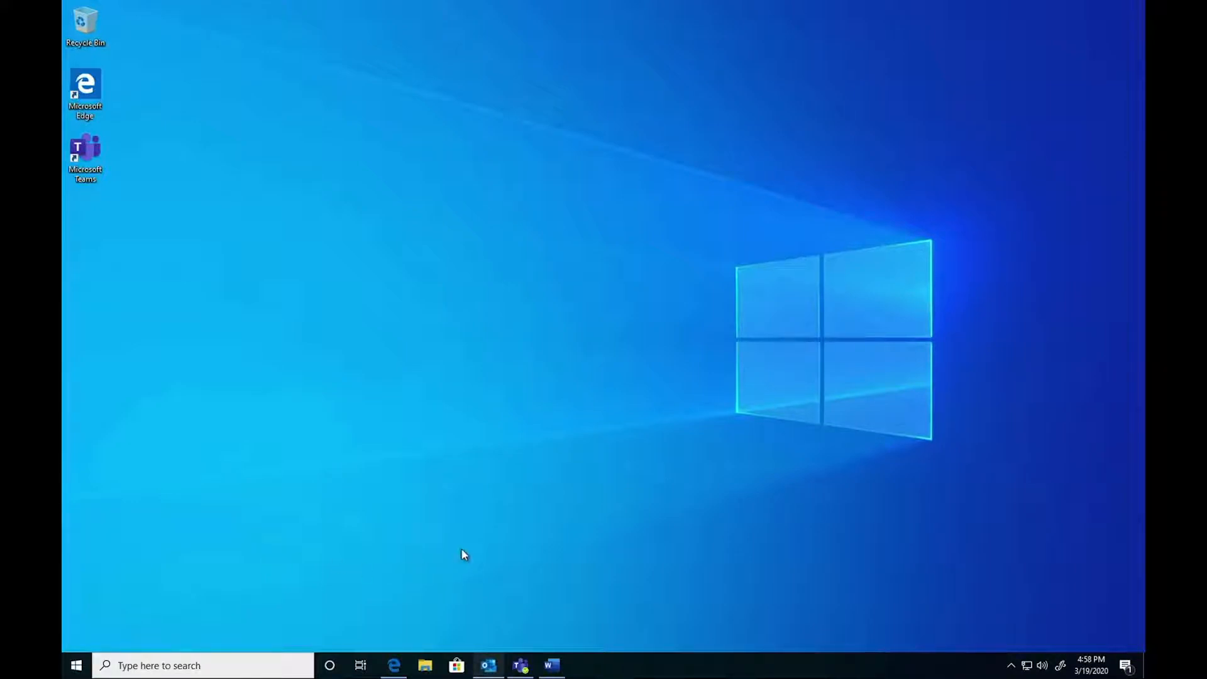
# Switch to Microsoft Teams and send a "Hi" greeting with the colleague's full name in the open one-to-one chat.
pyautogui.click(489, 665)
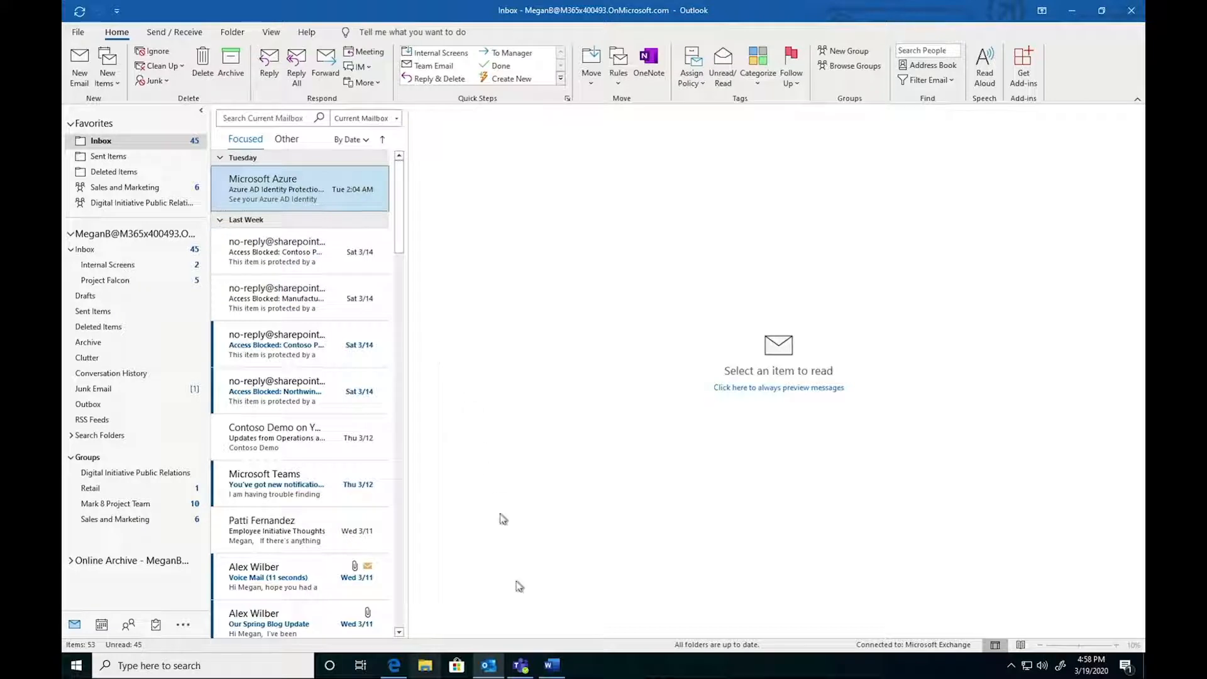
pyautogui.click(527, 663)
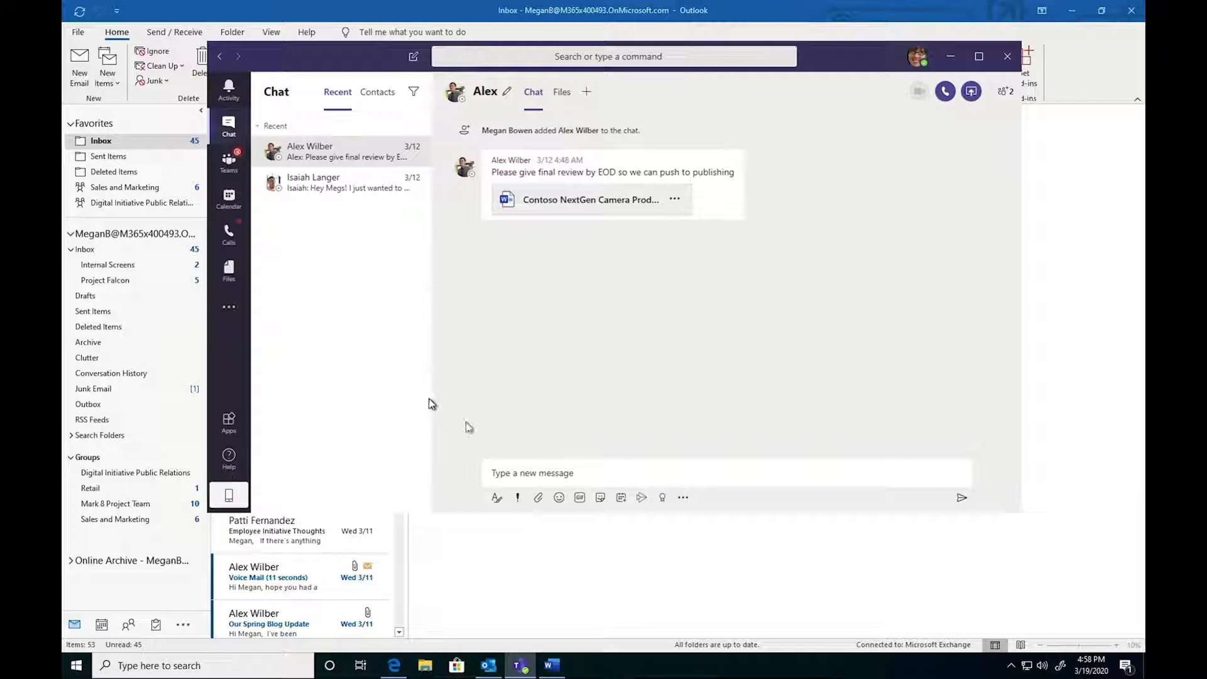
pyautogui.click(537, 472)
pyautogui.write('Hi Alex Wilber')
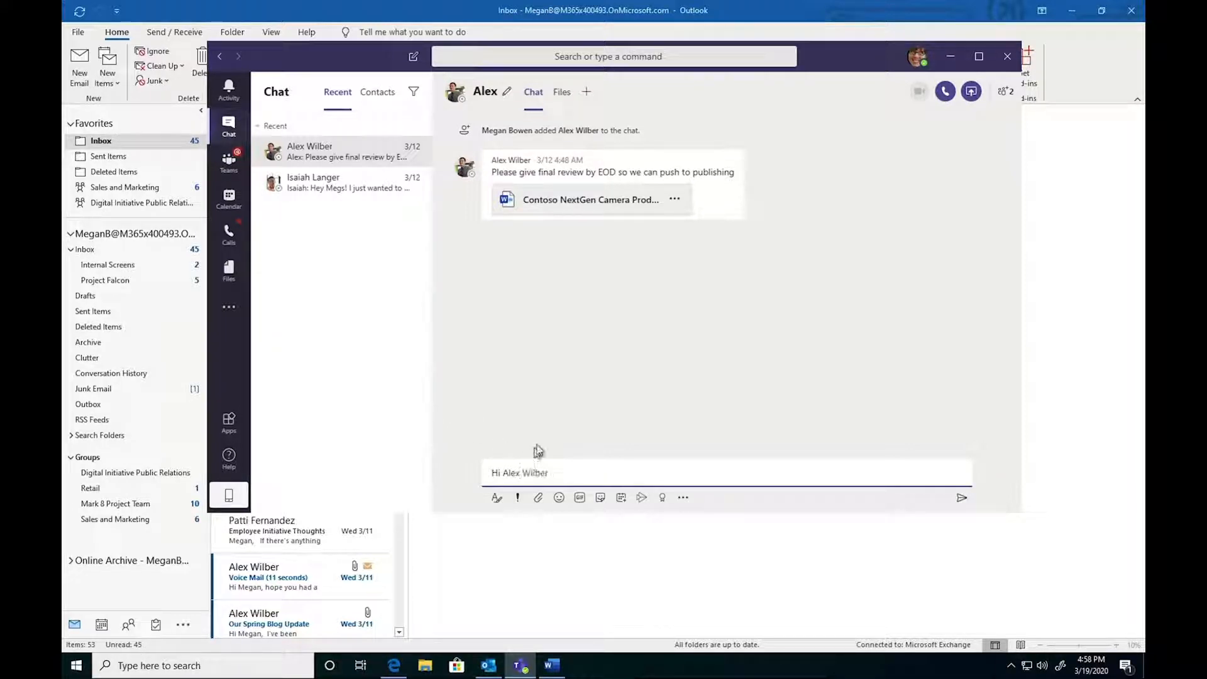
pyautogui.press('Return')
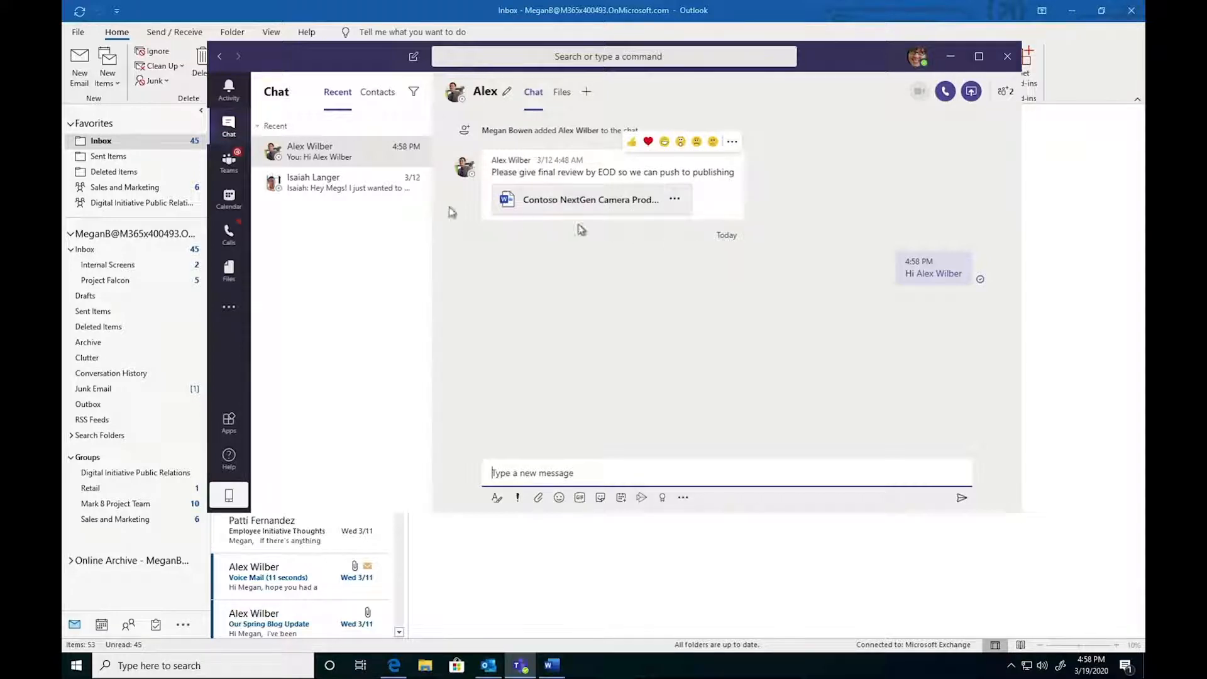
# Add the first chat's contact to the other recent chat without including chat history, and send "Hi there" to the group.
pyautogui.click(299, 184)
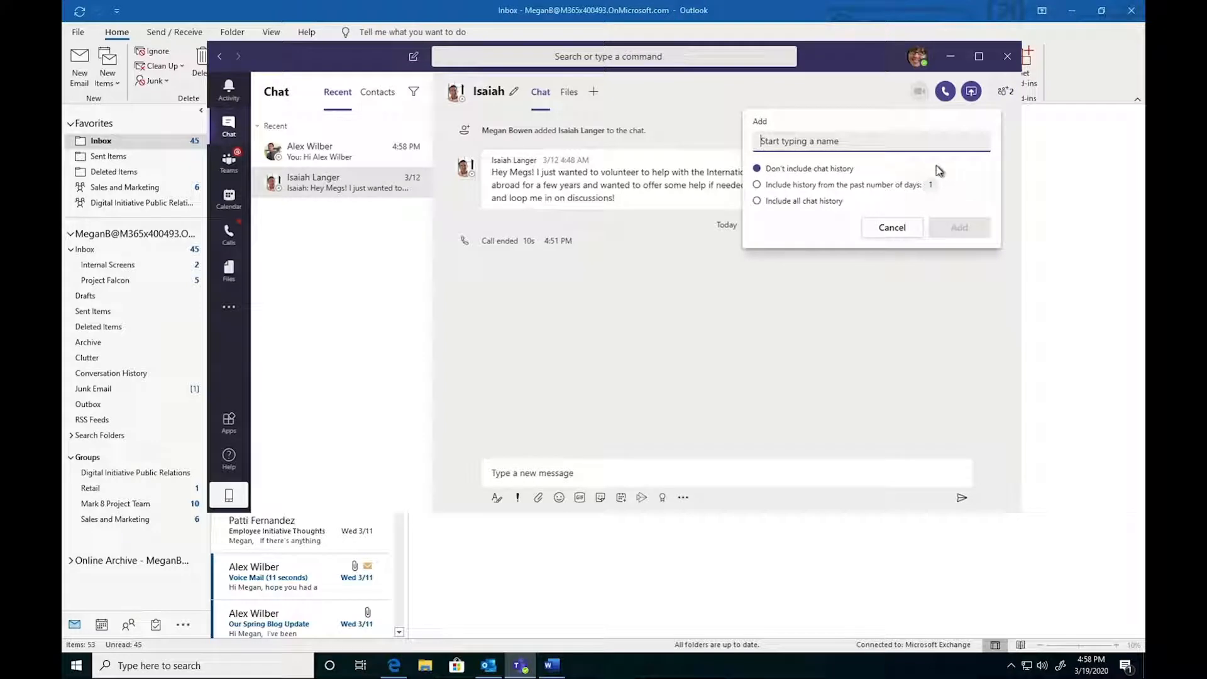
pyautogui.write('alex')
pyautogui.click(907, 175)
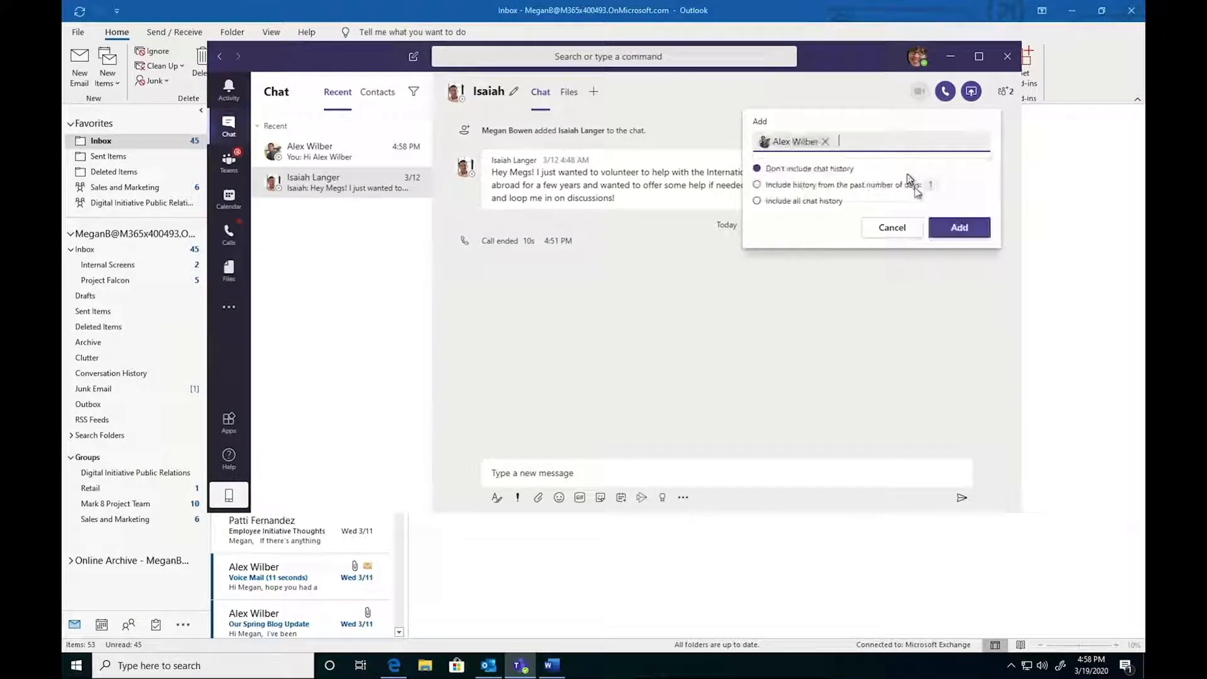
pyautogui.click(959, 227)
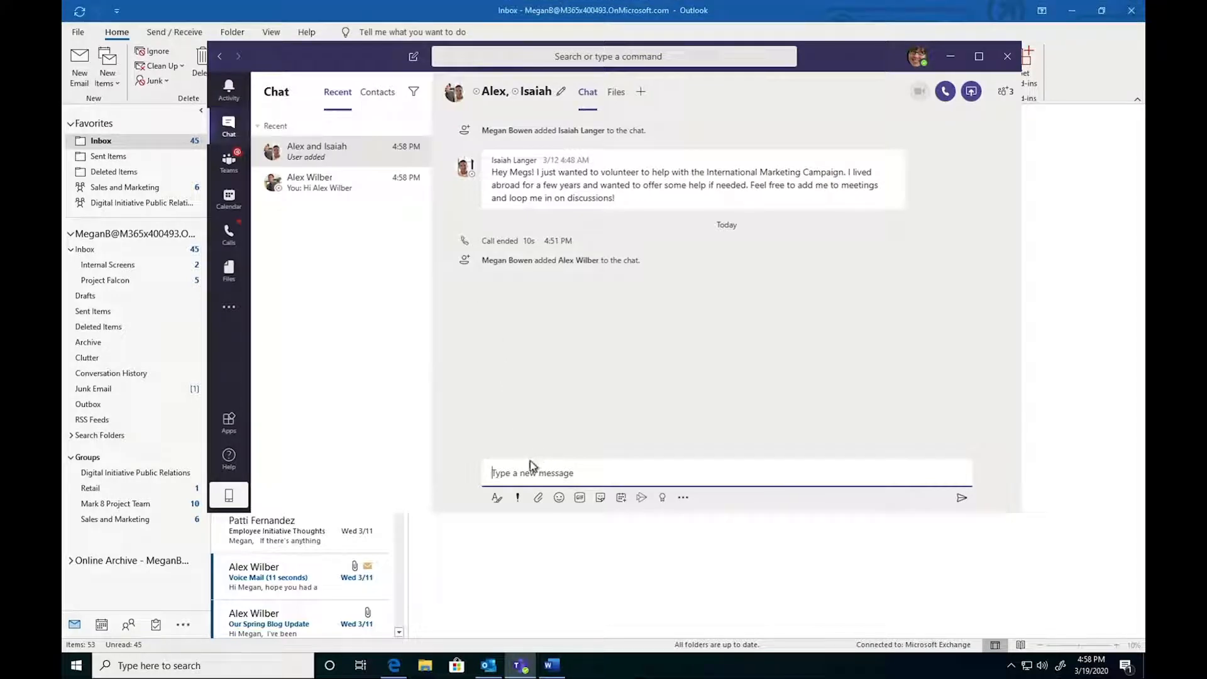
pyautogui.write('Hi there')
pyautogui.press('Return')
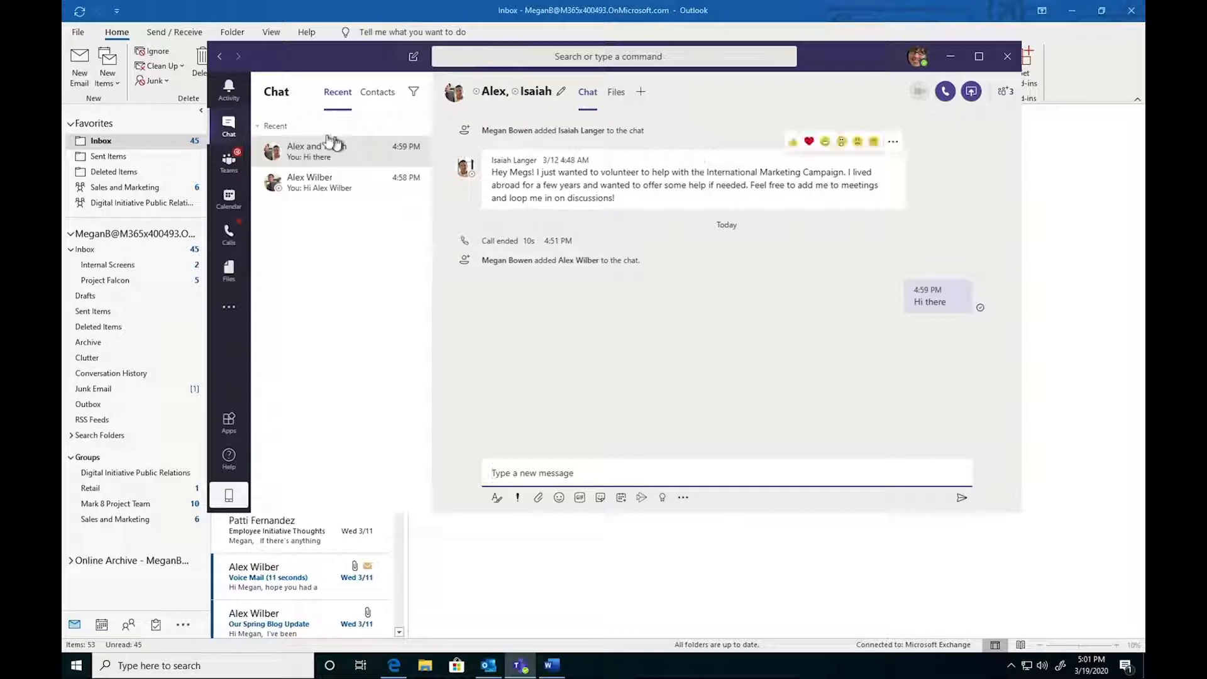
# Post "Start conversation" as a new conversation in the General channel of the Contoso team.
pyautogui.click(233, 167)
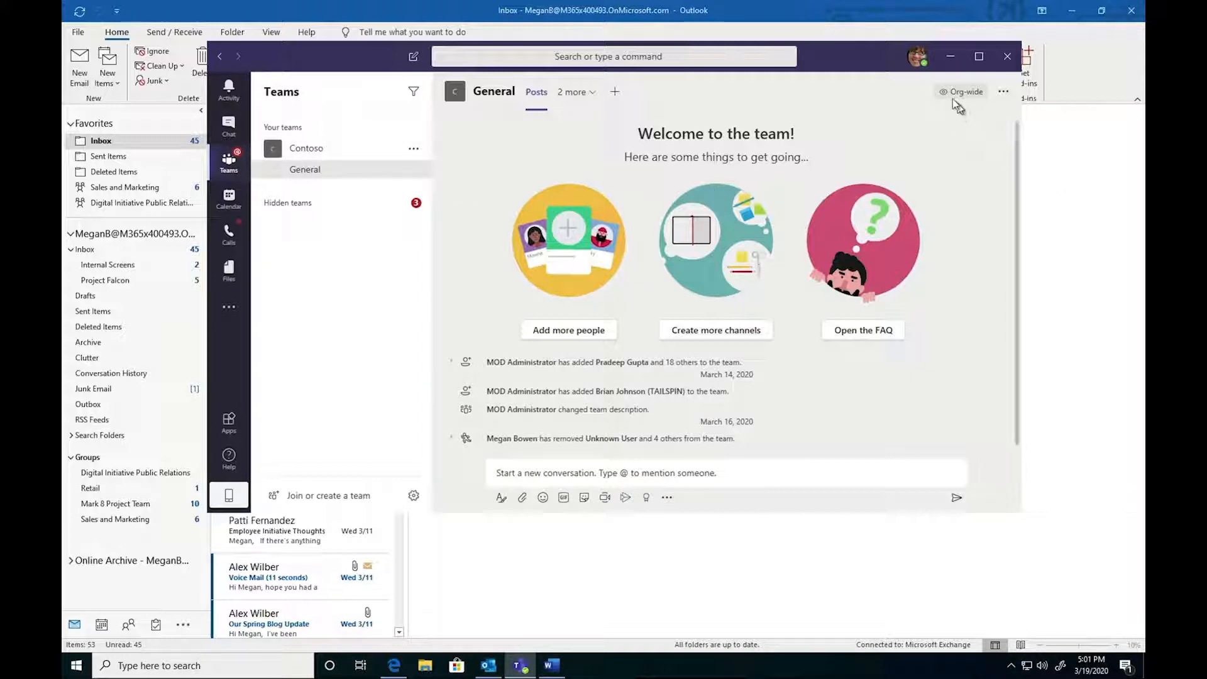
pyautogui.moveTo(960, 93)
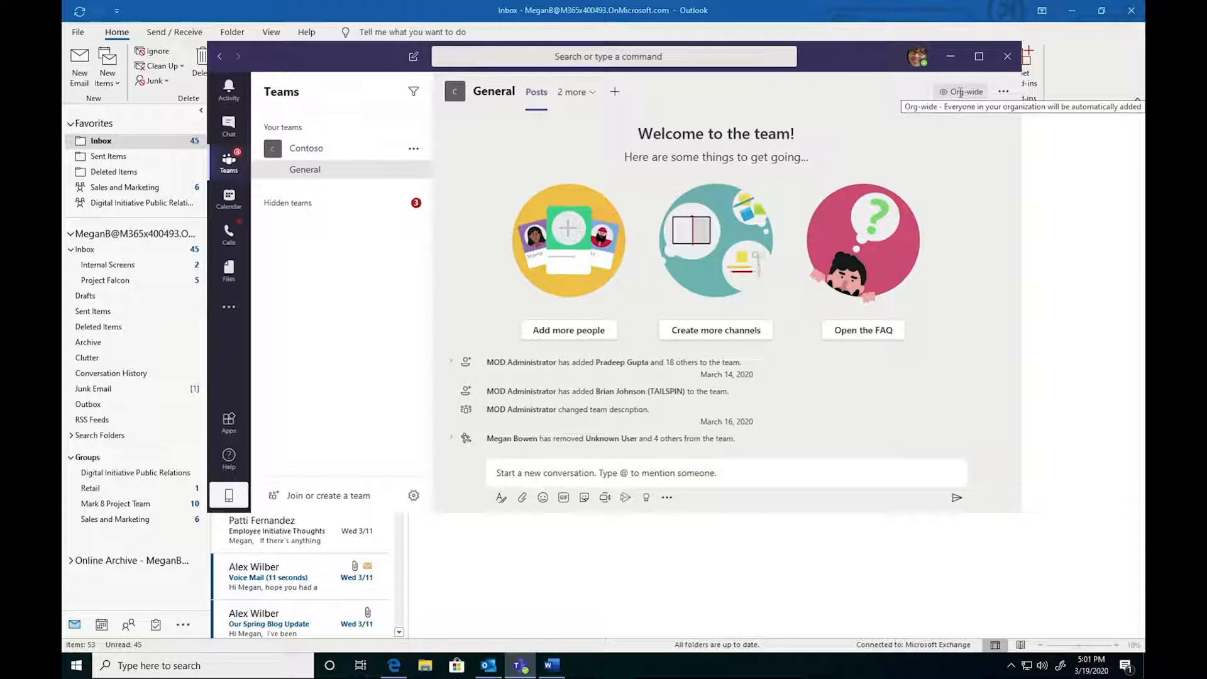
pyautogui.click(550, 466)
pyautogui.write('Start coo')
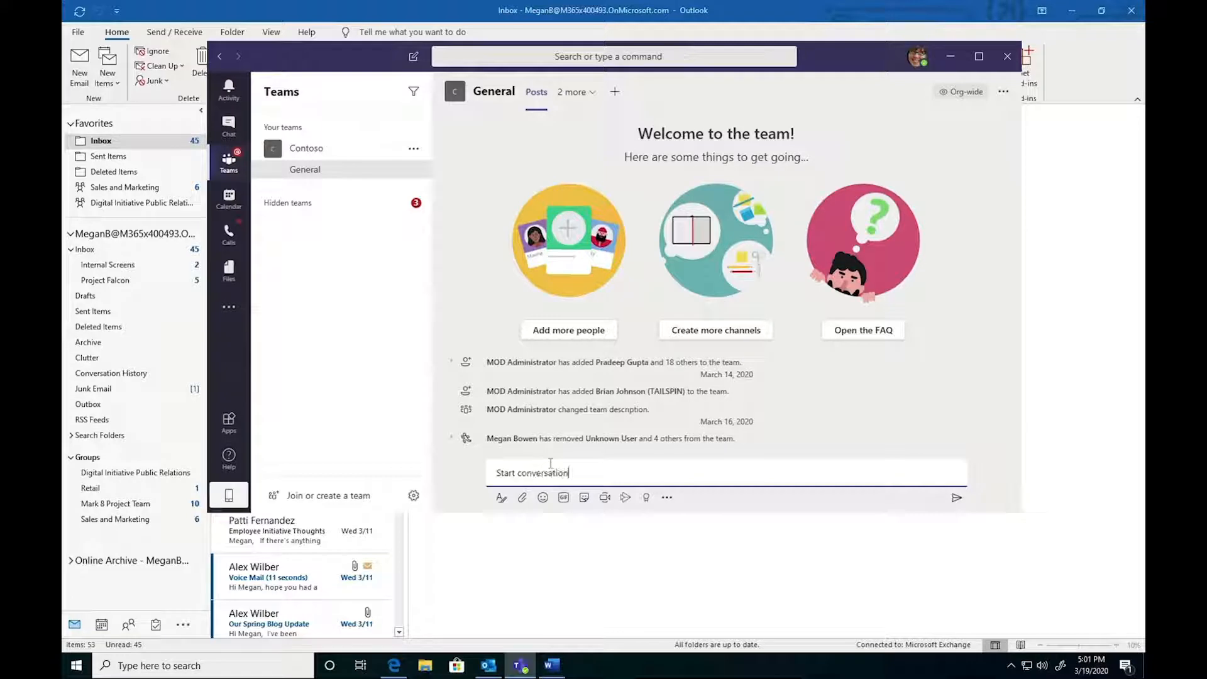
pyautogui.press('Return')
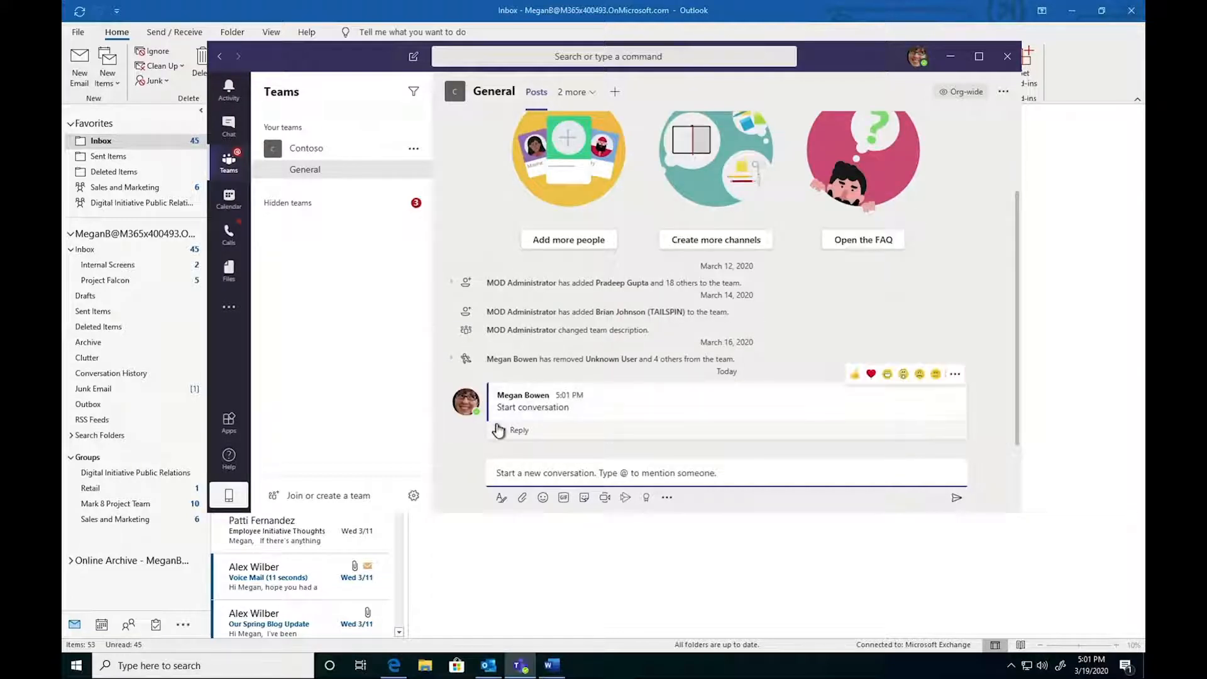
# Answer the "Start conversation" post in its thread with the text "Reply".
pyautogui.click(569, 419)
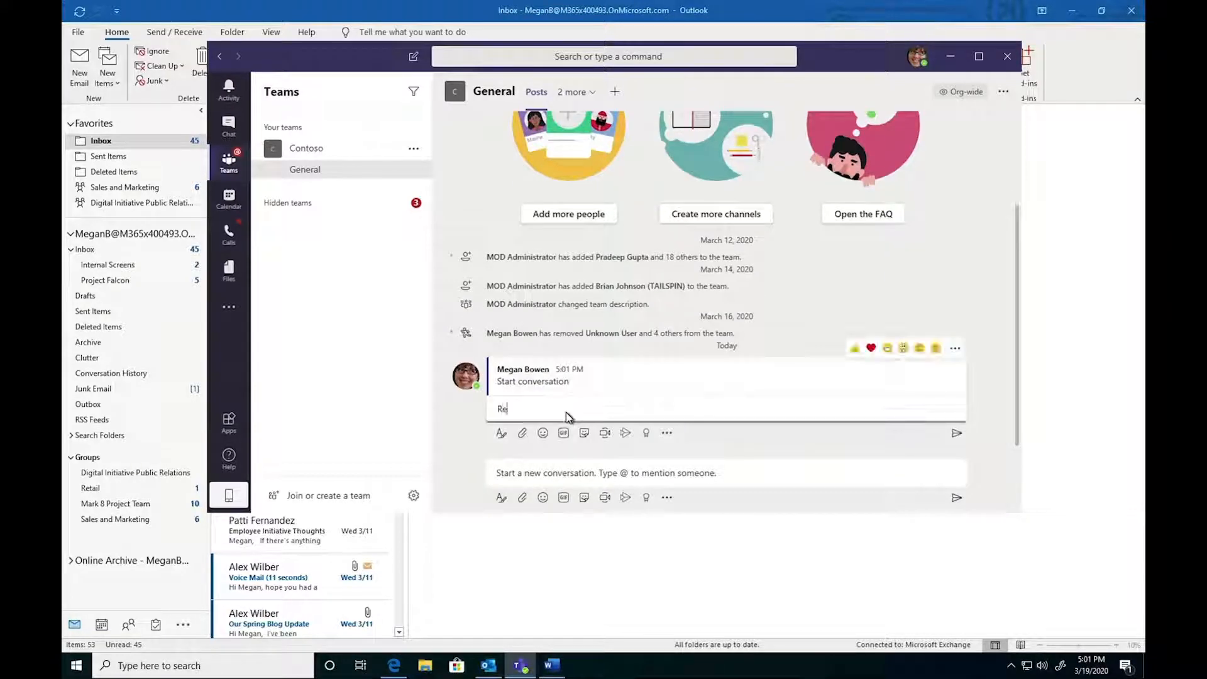
pyautogui.write('Reply')
pyautogui.press('Return')
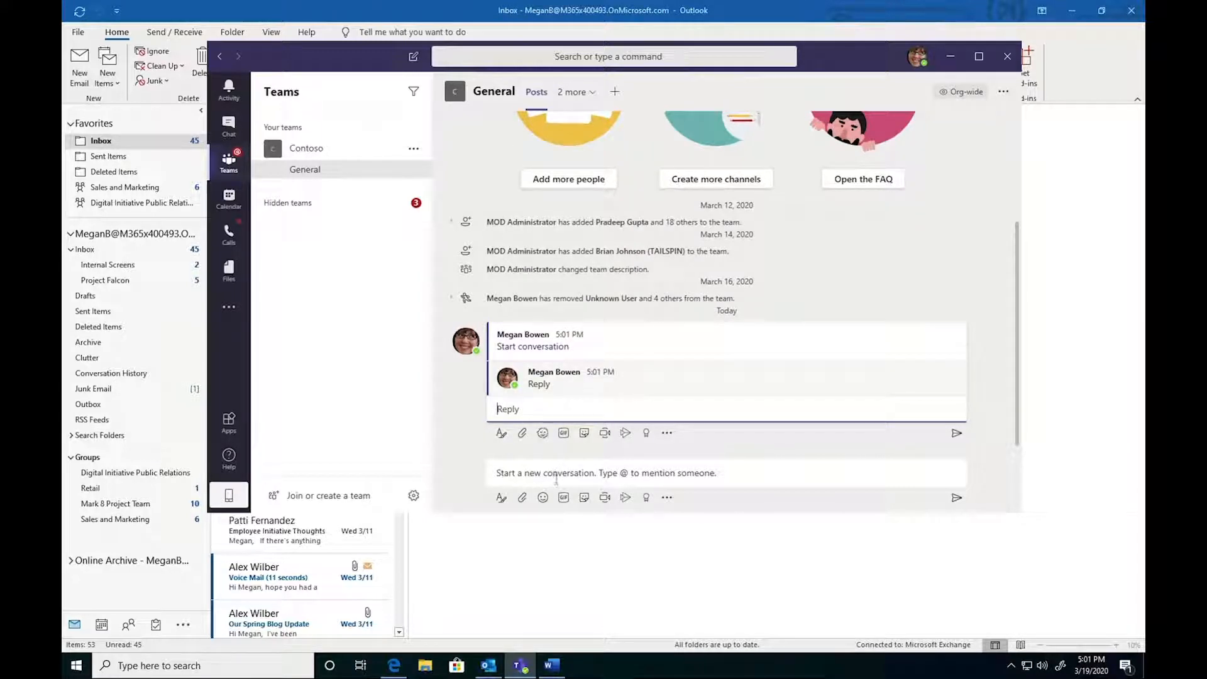
# Search the GIF library for "fun" and post the "fun fun fun GIF" as a new conversation in the channel.
pyautogui.click(563, 498)
pyautogui.write('fun')
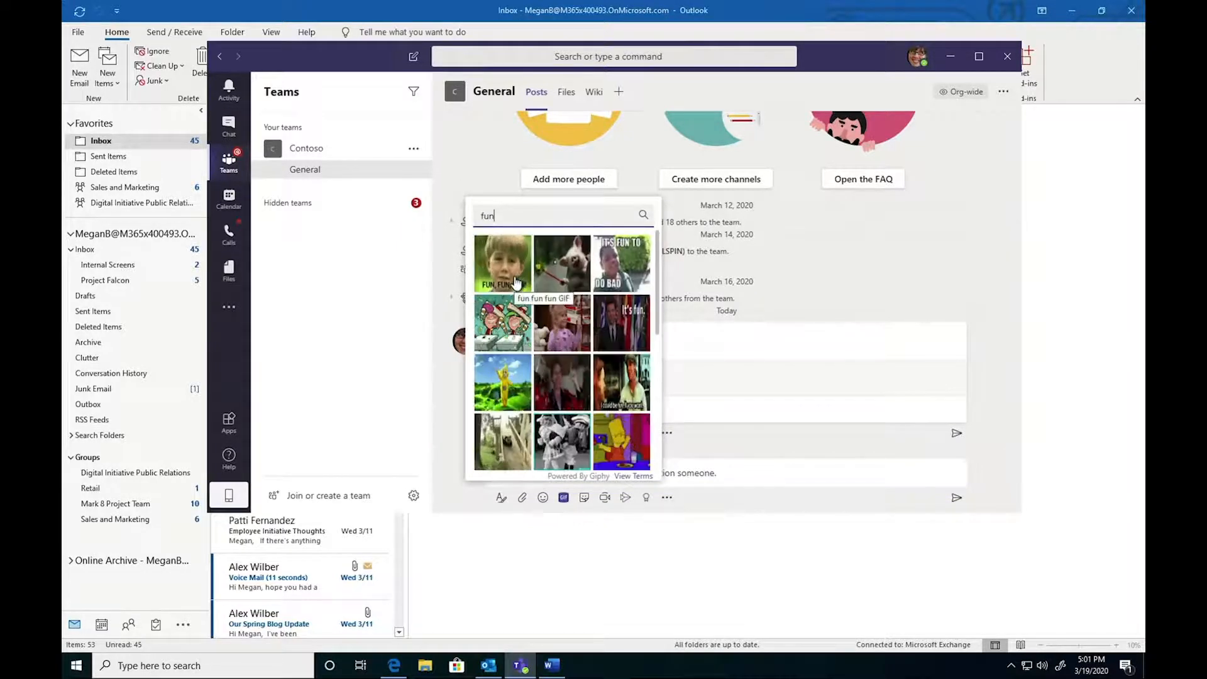
pyautogui.click(516, 281)
pyautogui.press('Return')
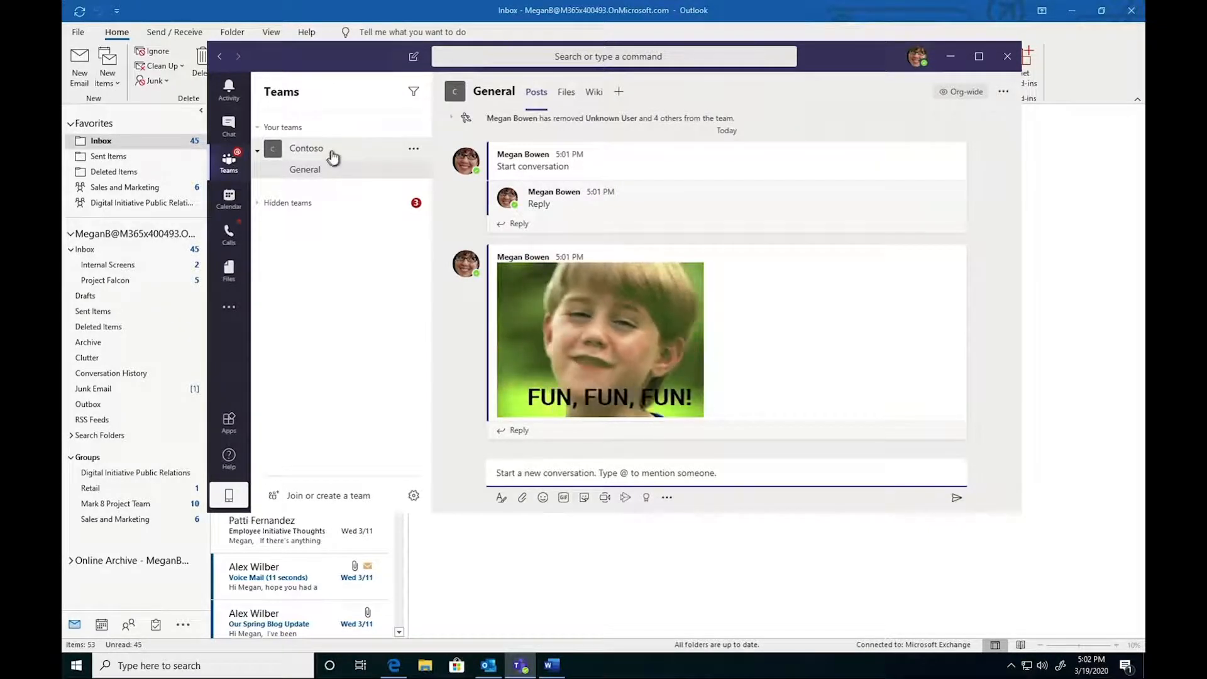
# Open XT1050 Usability test 2.3.docx in Word from the files of the Design channel in the hidden Mark 8 Project Team.
pyautogui.click(262, 204)
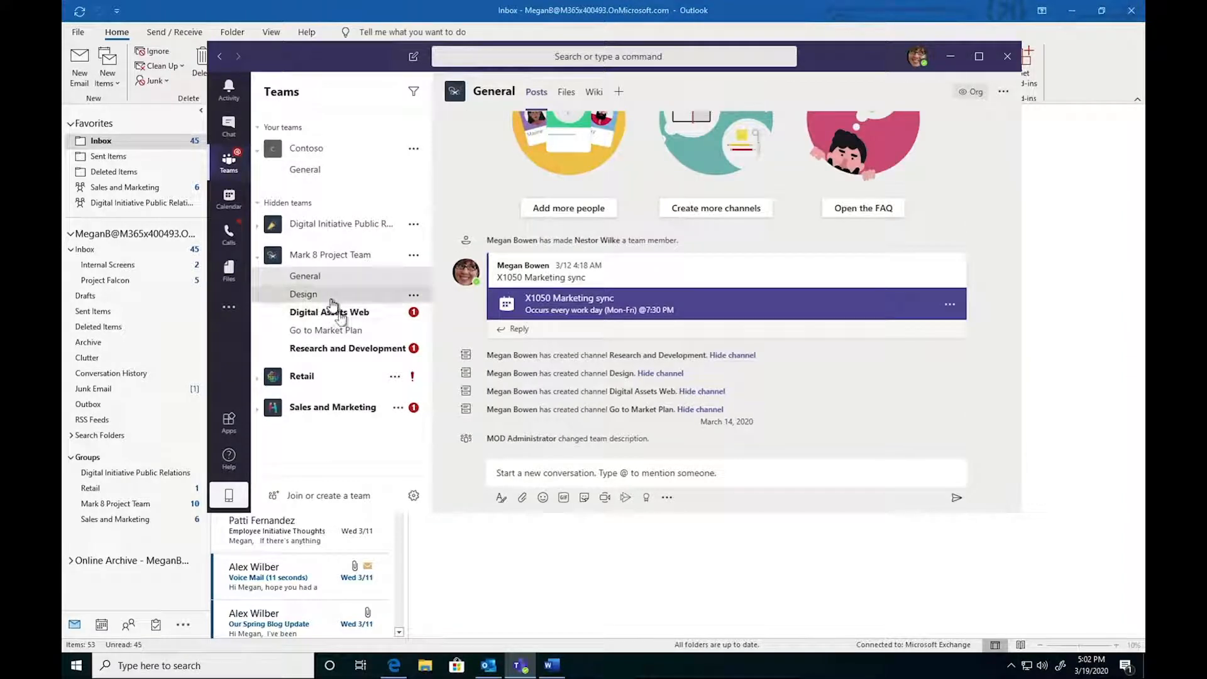
pyautogui.click(332, 300)
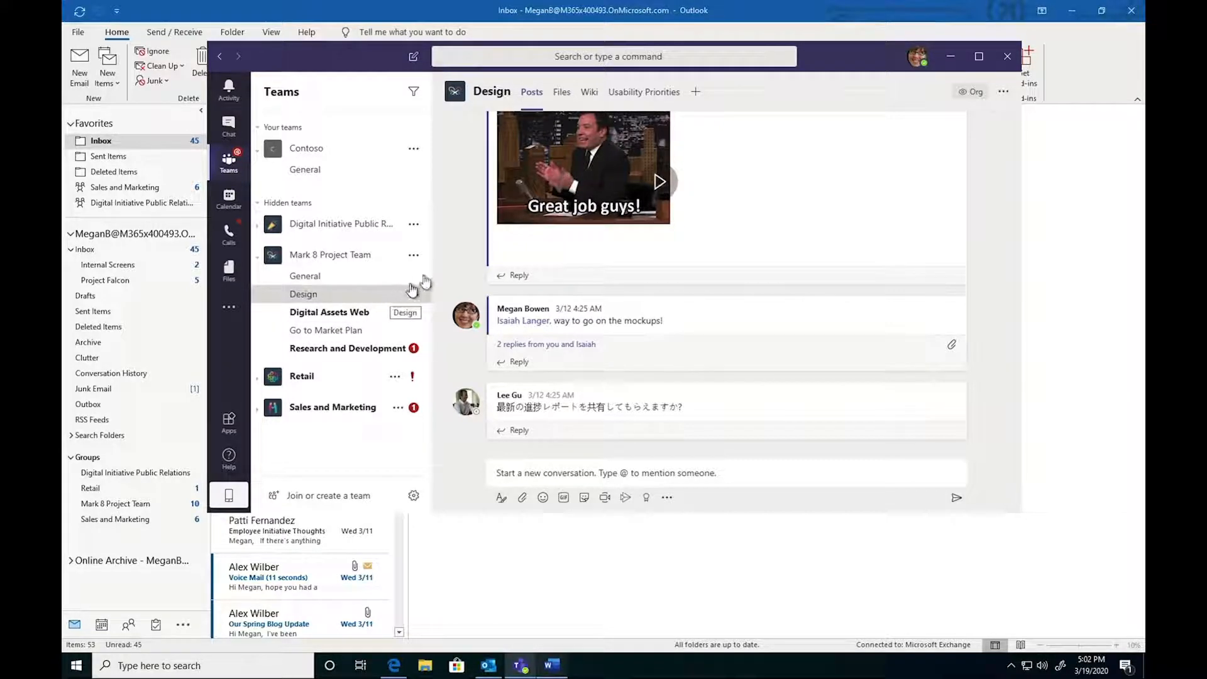
pyautogui.click(564, 93)
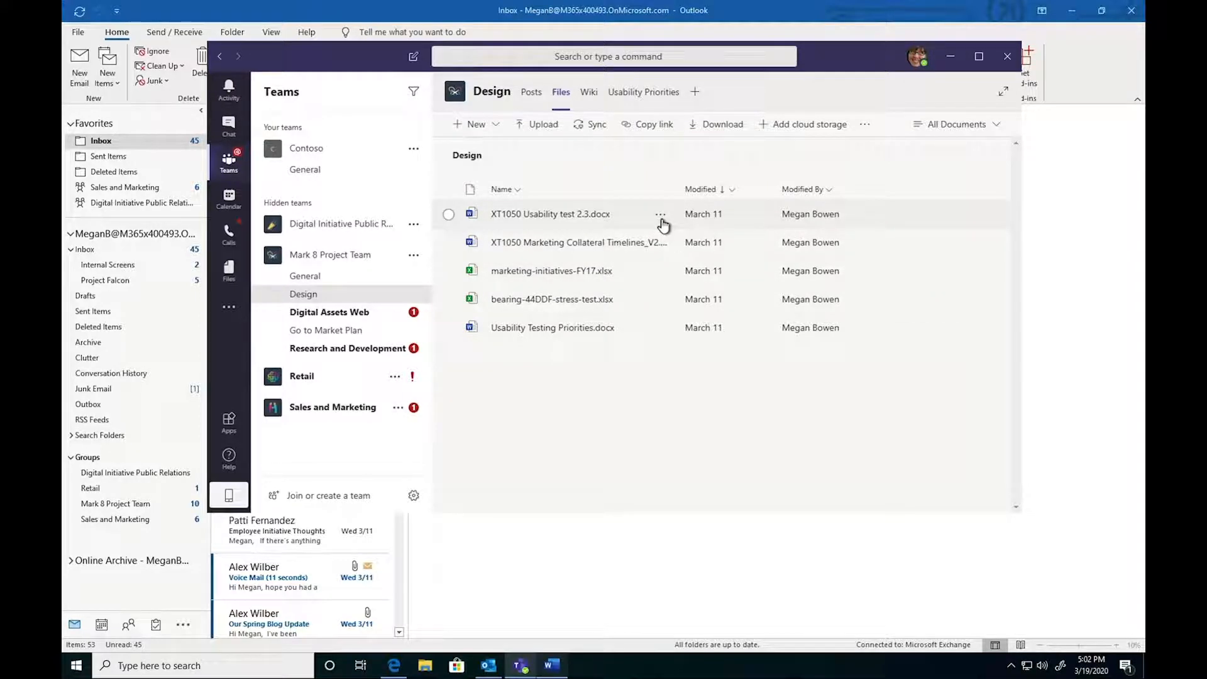
pyautogui.click(661, 215)
pyautogui.moveTo(717, 221)
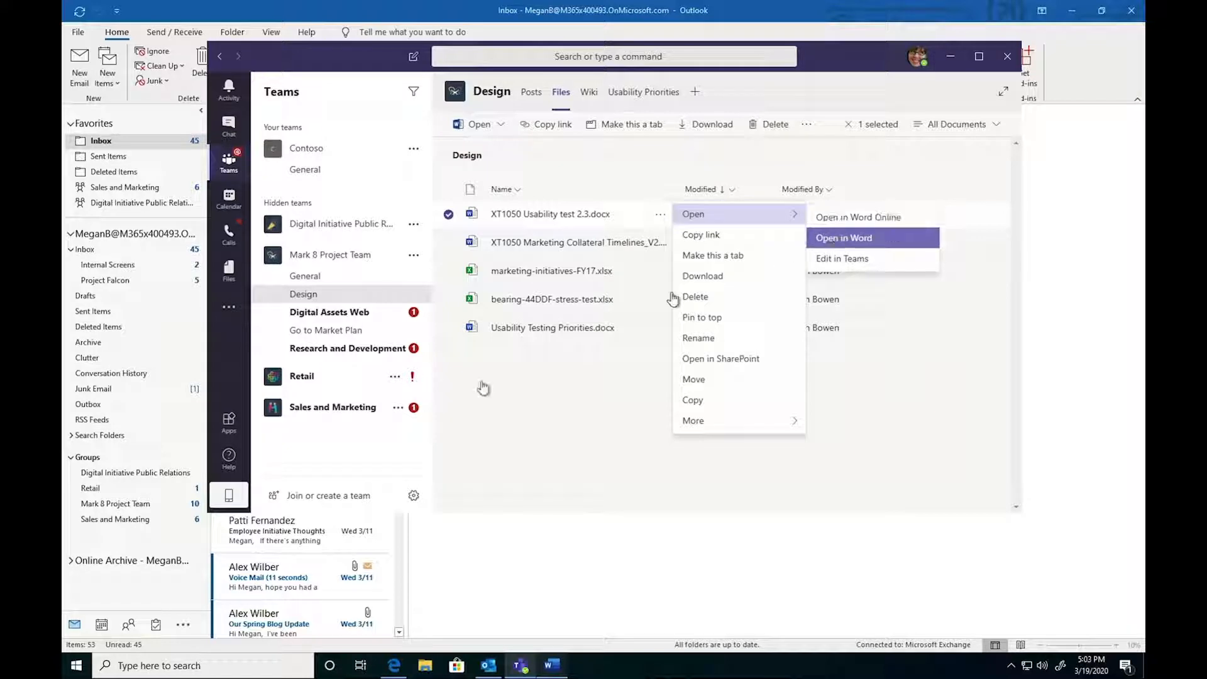
pyautogui.click(546, 663)
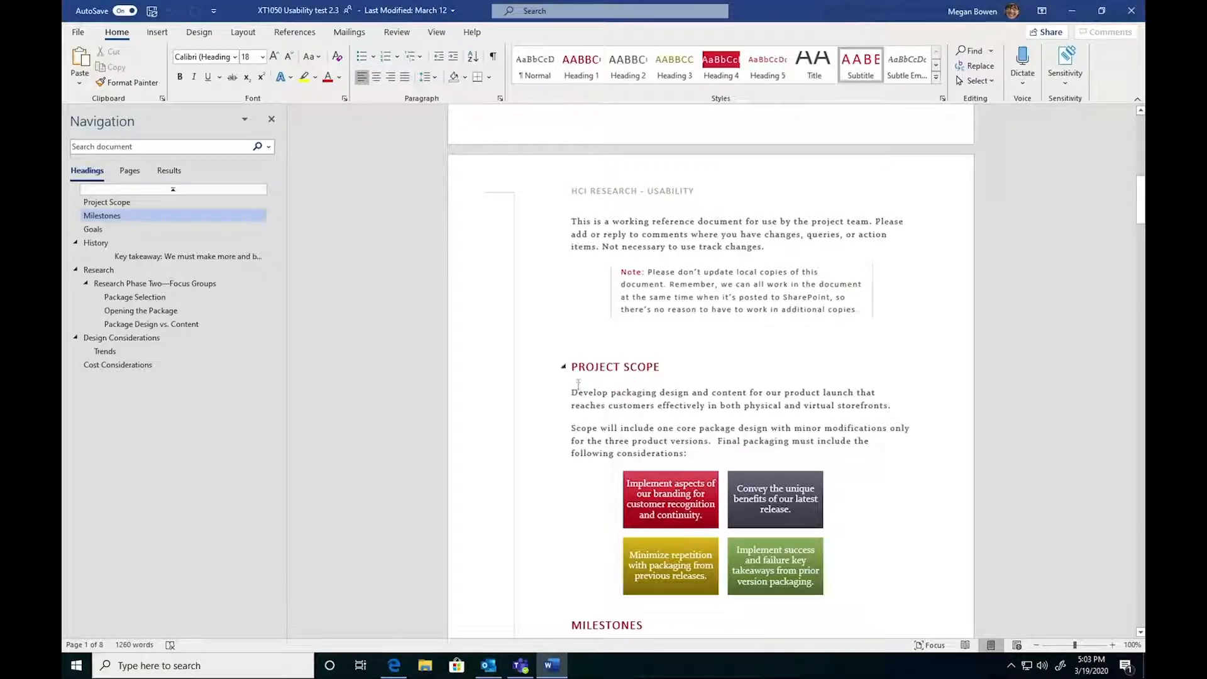
# Look through the usability test document from the cover page to the Research section, and close it.
pyautogui.scroll(-15, 578, 385)
pyautogui.scroll(-5, 580, 380)
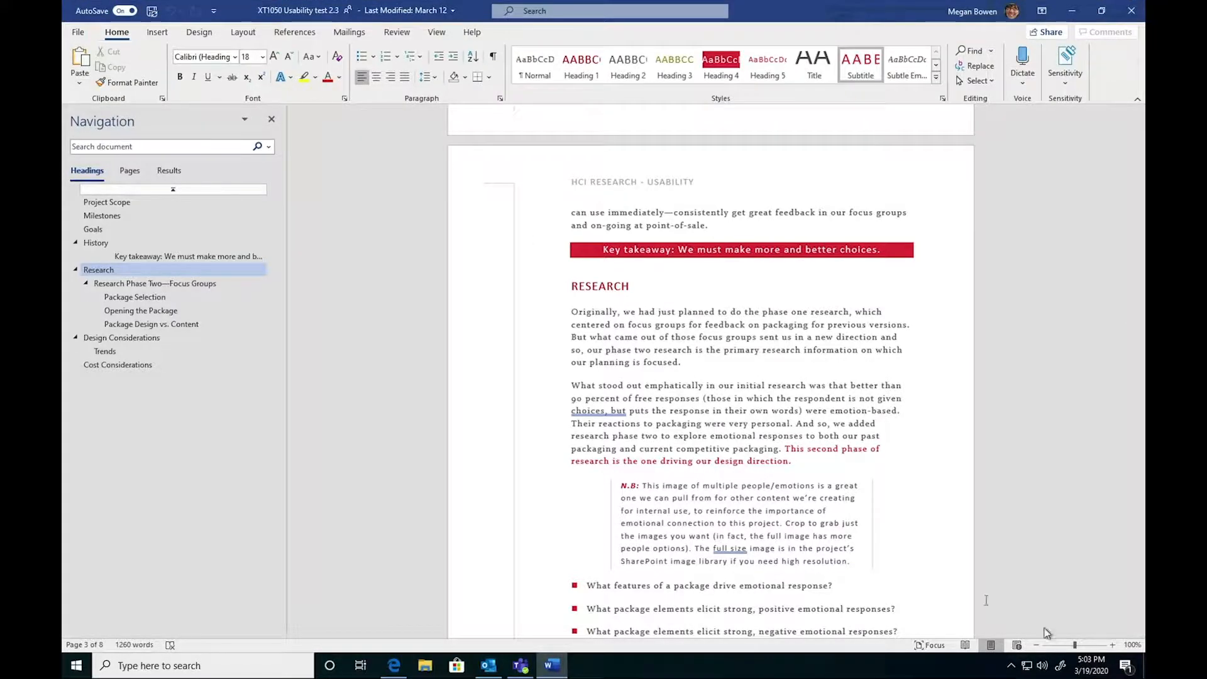
pyautogui.scroll(15, 975, 594)
pyautogui.scroll(10, 975, 595)
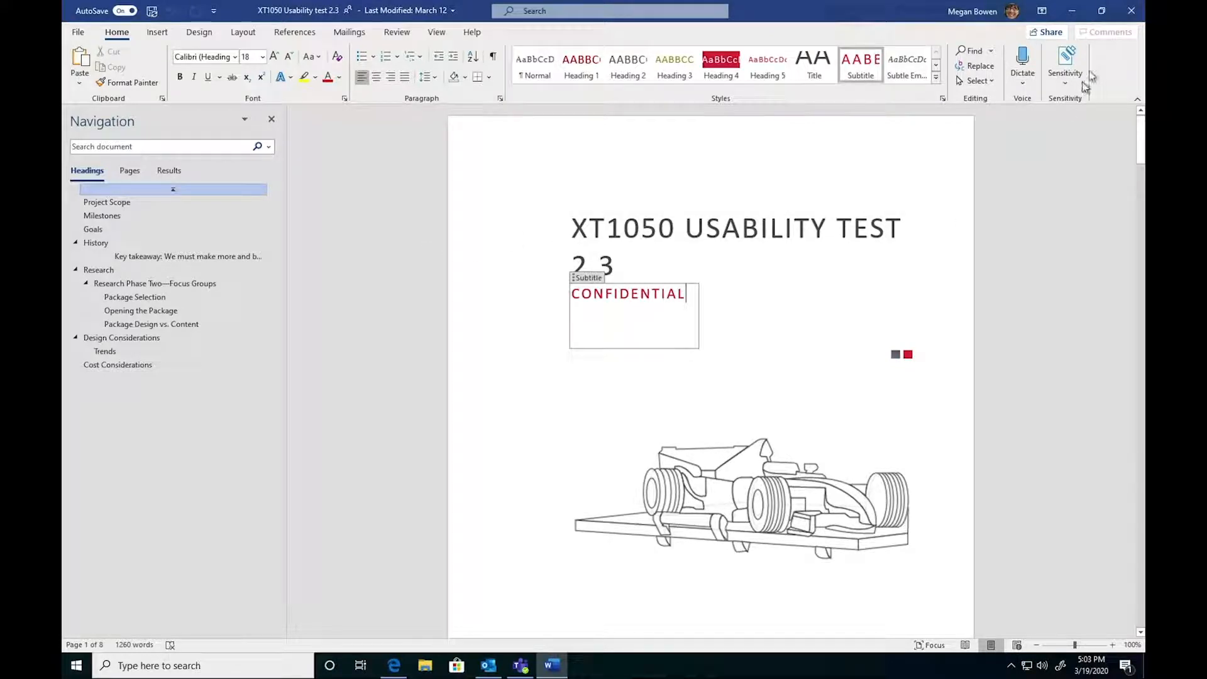
pyautogui.click(1131, 11)
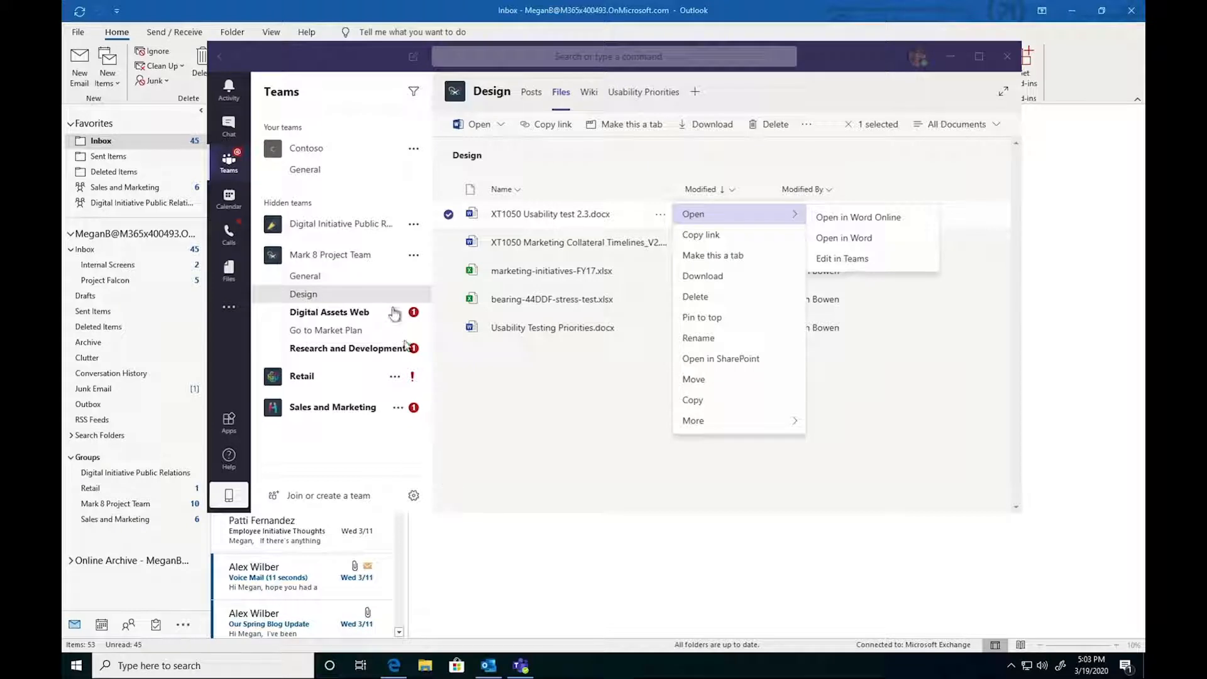
# Start an announcement in the General channel of the Mark 8 Project Team with the headline "We're working from home".
pyautogui.click(362, 234)
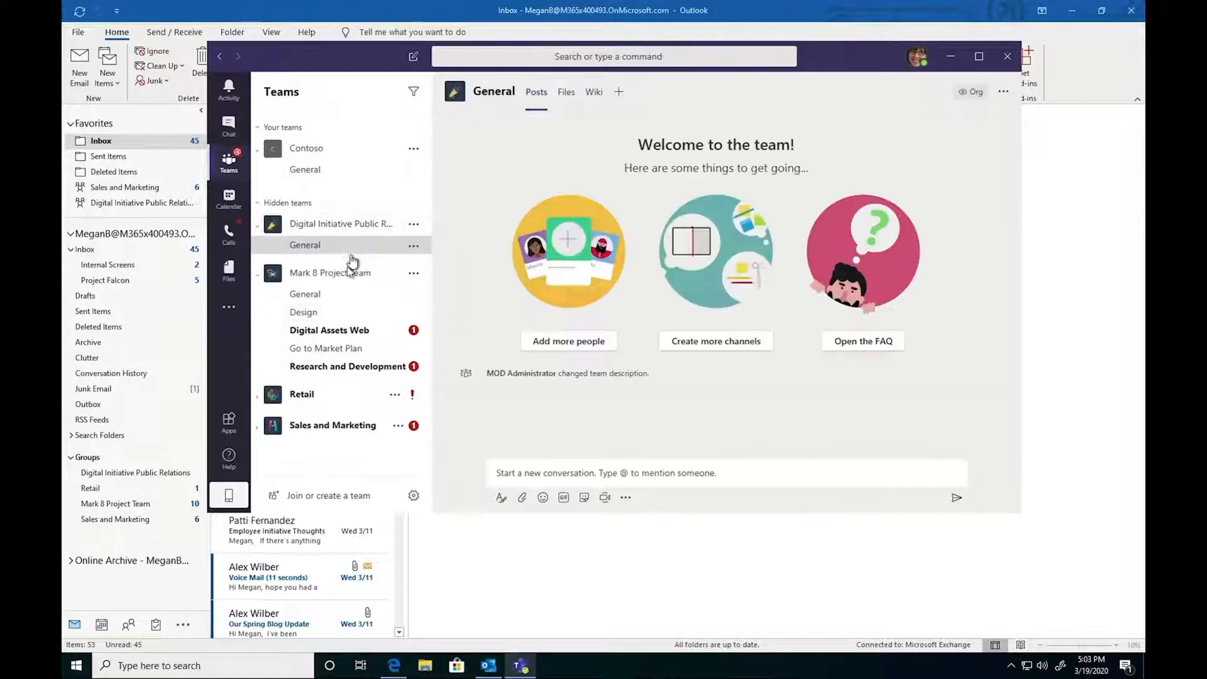
pyautogui.click(339, 297)
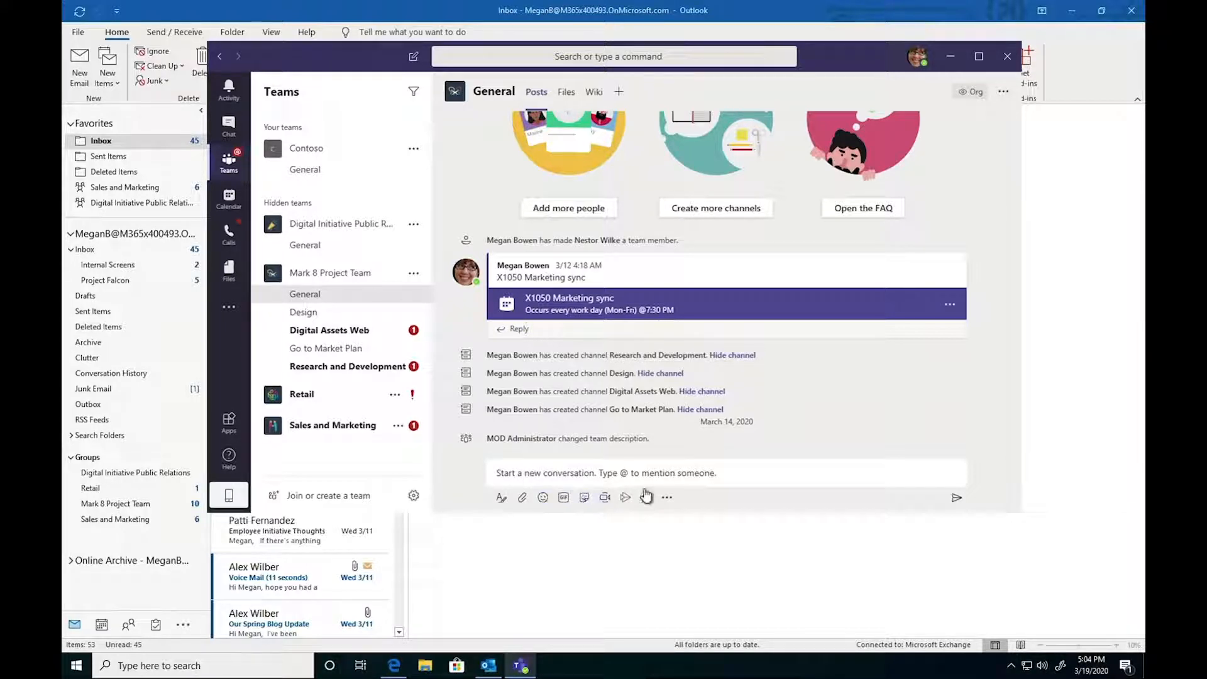
pyautogui.click(501, 498)
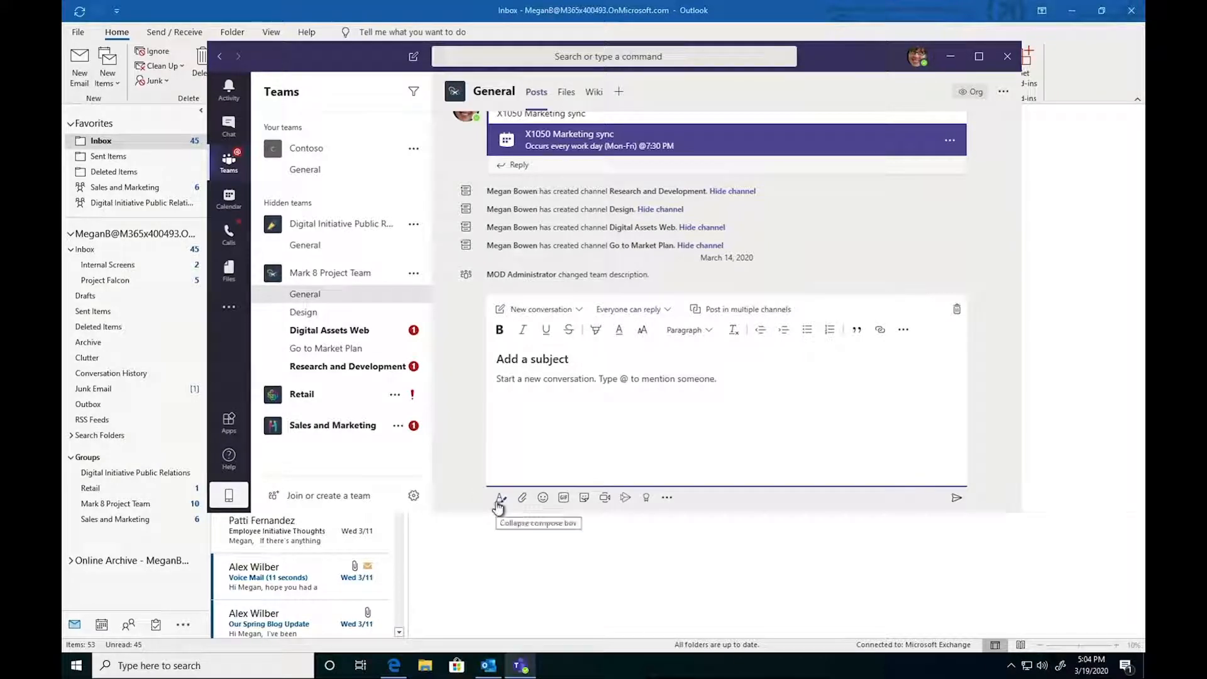
pyautogui.click(568, 310)
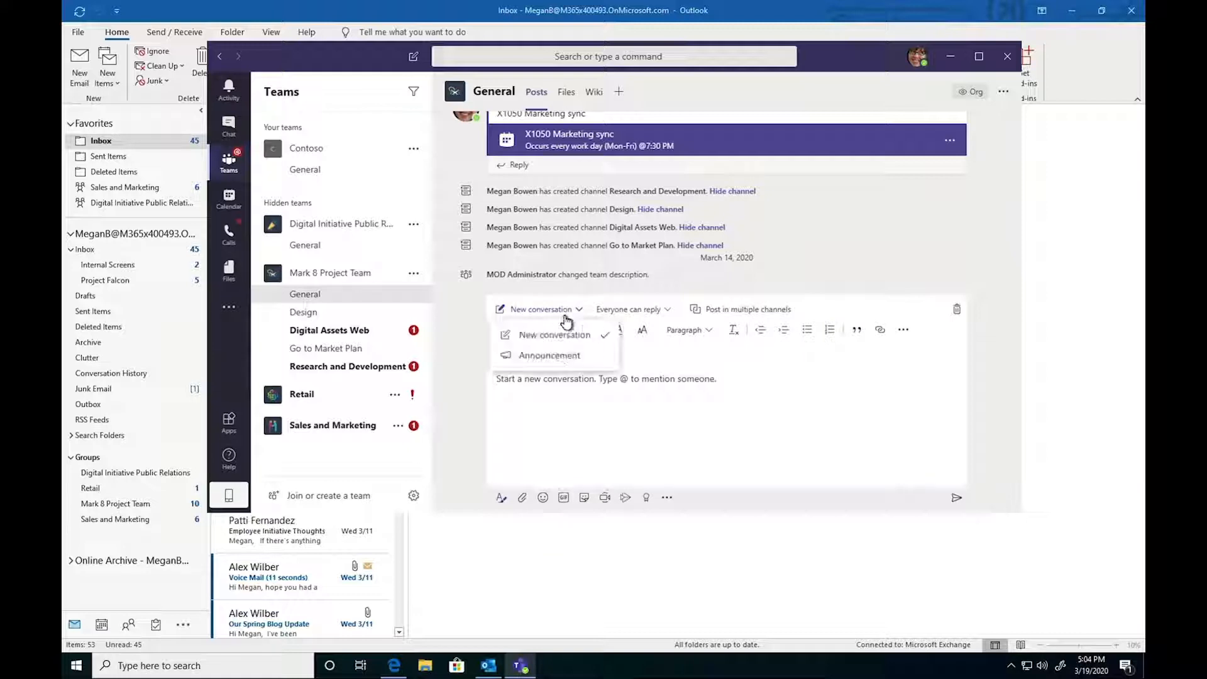
pyautogui.click(550, 356)
pyautogui.write('W')
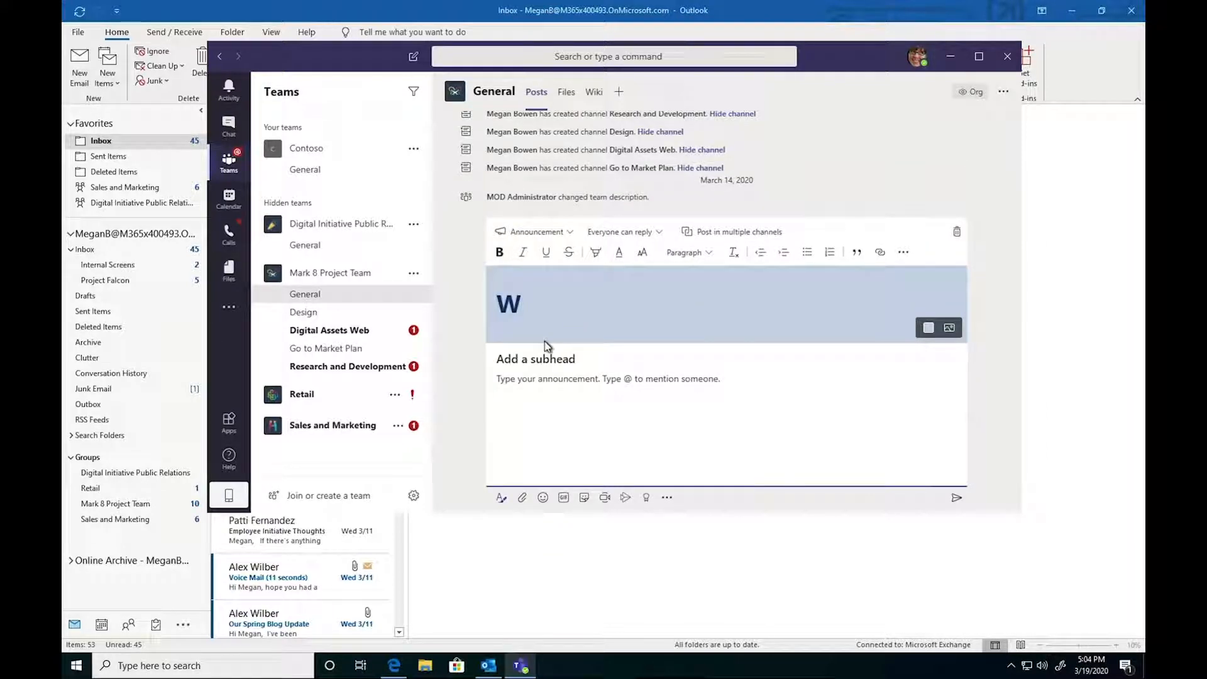
pyautogui.write("e're working from home")
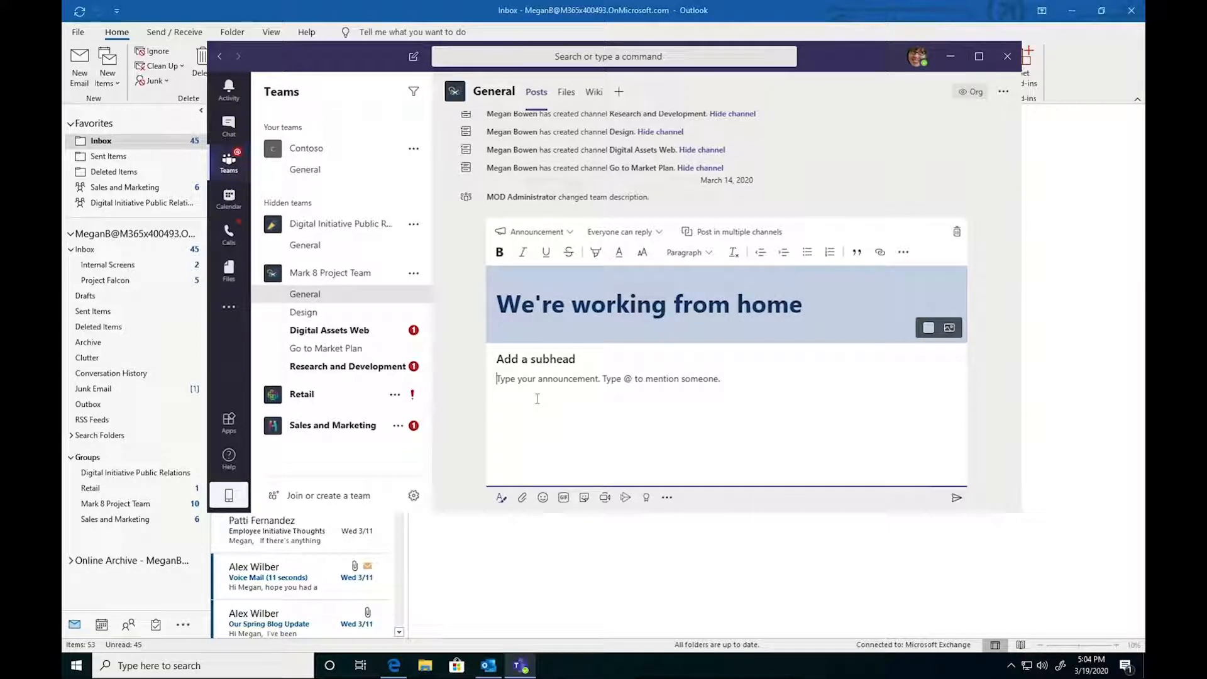
# Write the announcement body "Working from home habits will be shared by HR".
pyautogui.write('Working from home habit')
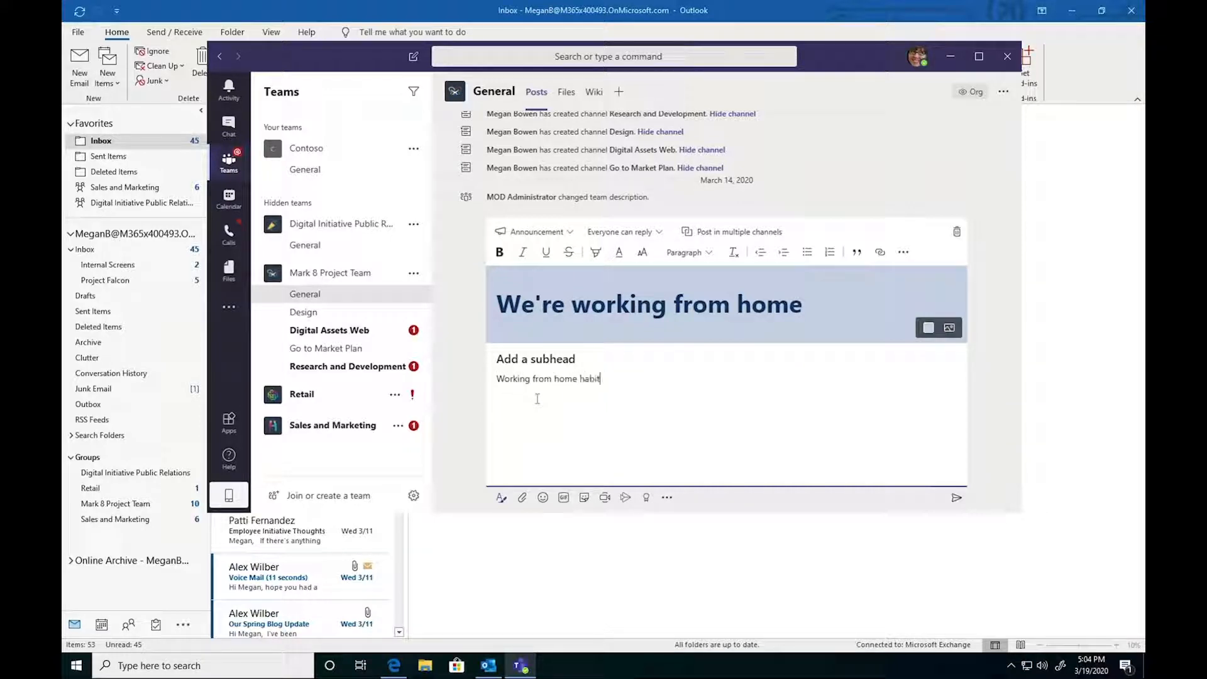
pyautogui.press('BackSpace')
pyautogui.press('BackSpace')
pyautogui.press('BackSpace')
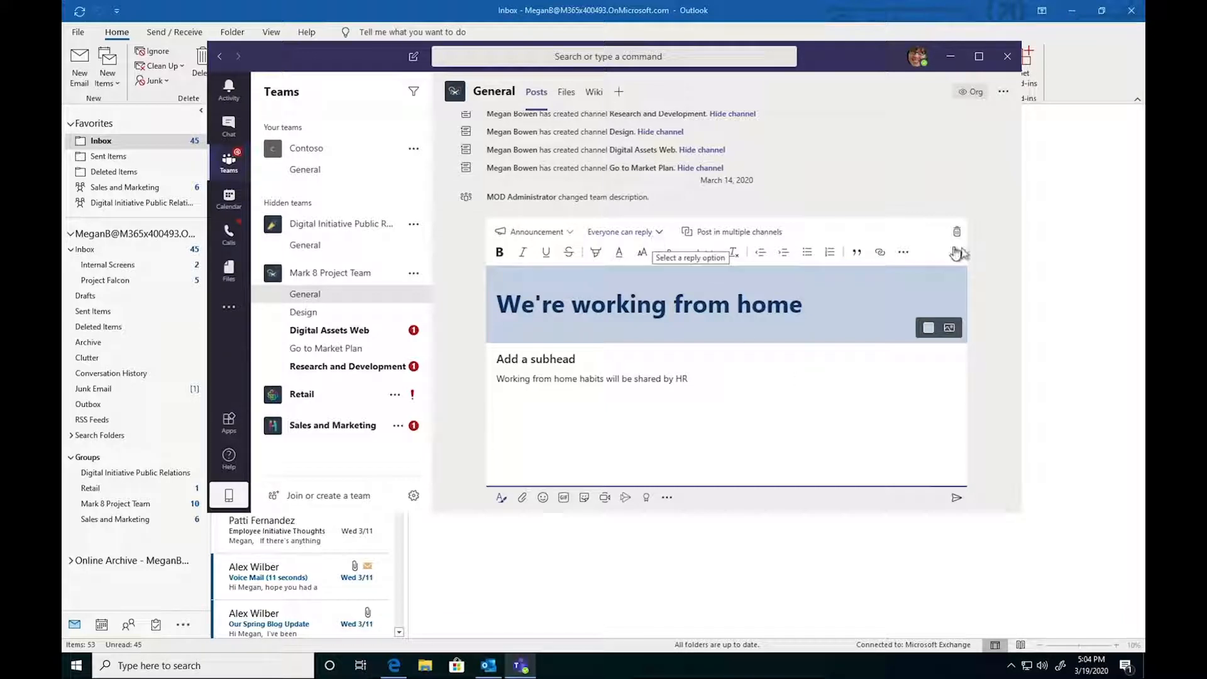
# Mark the announcement as important, restrict replies to its author and moderators, and post it in the General channel.
pyautogui.click(902, 255)
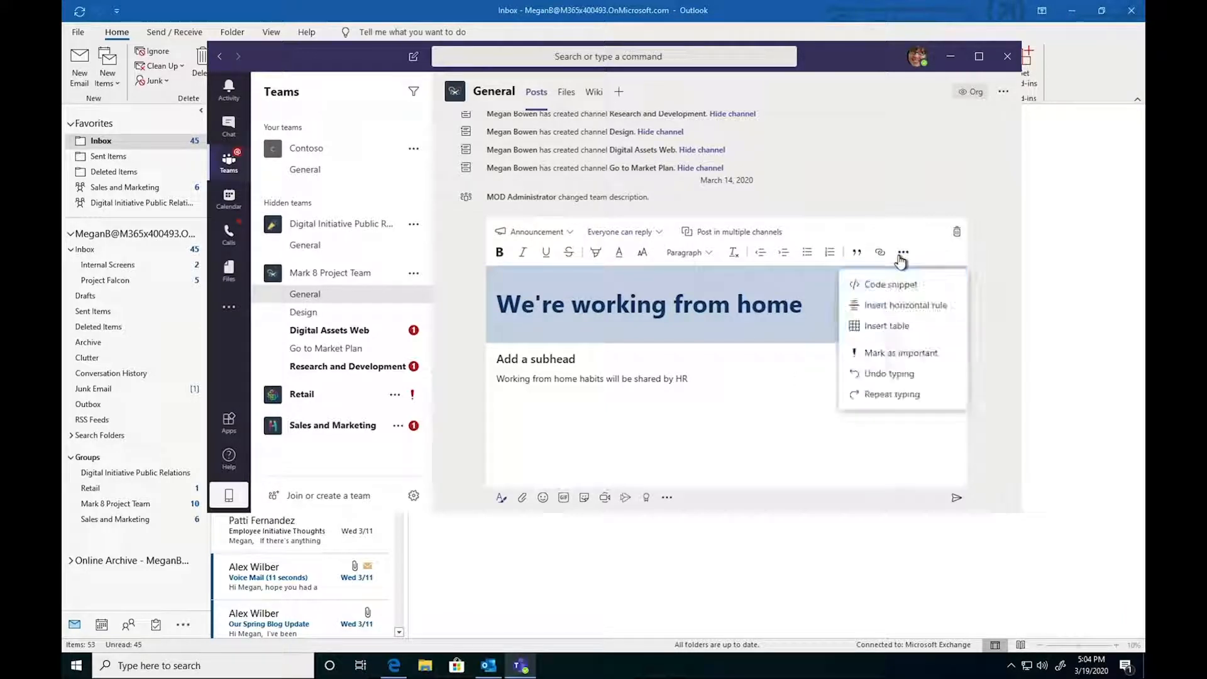
pyautogui.click(905, 353)
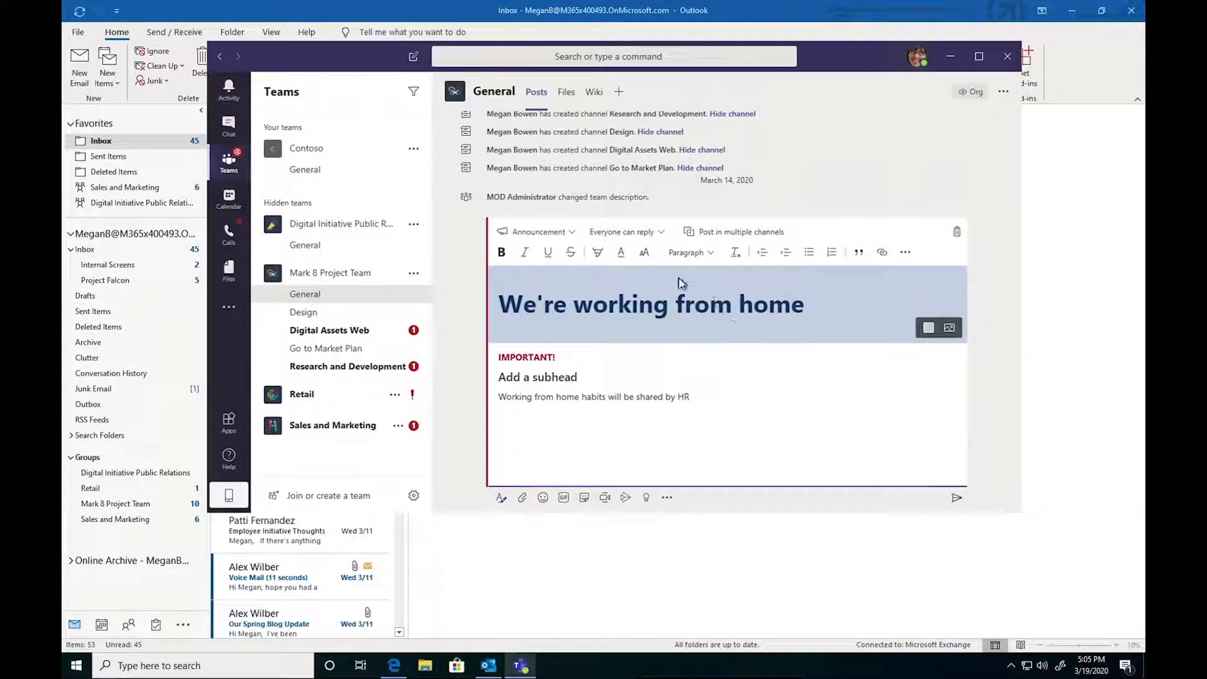
pyautogui.click(660, 233)
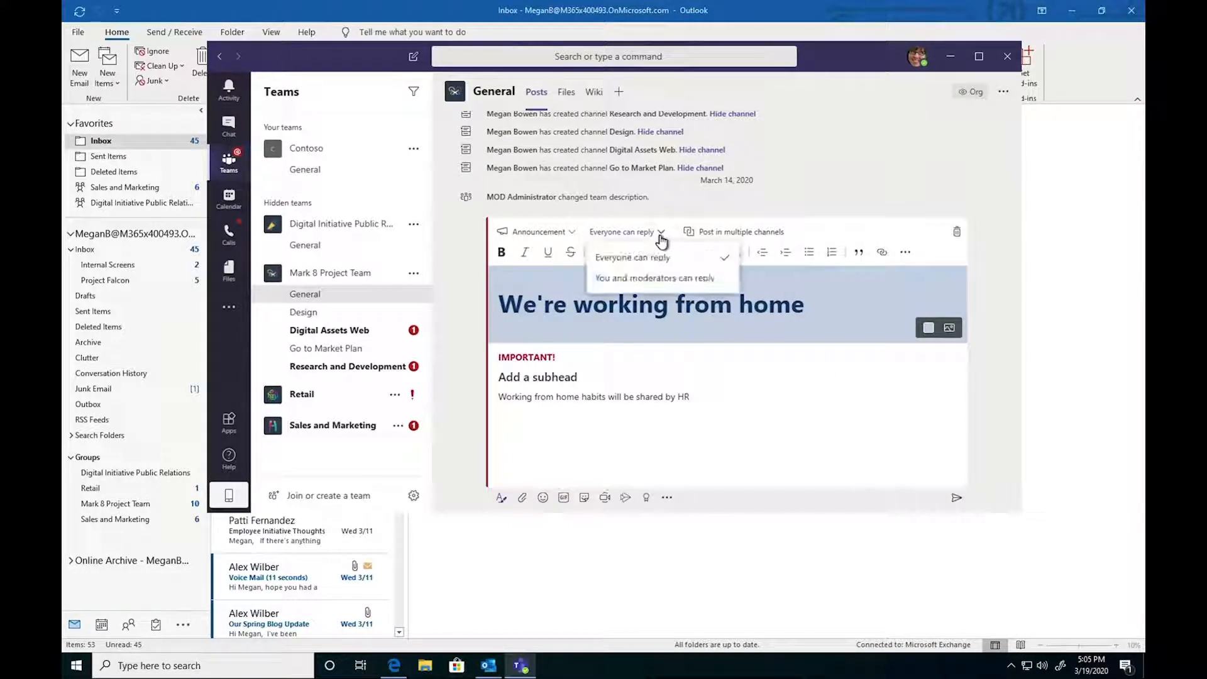
pyautogui.click(661, 279)
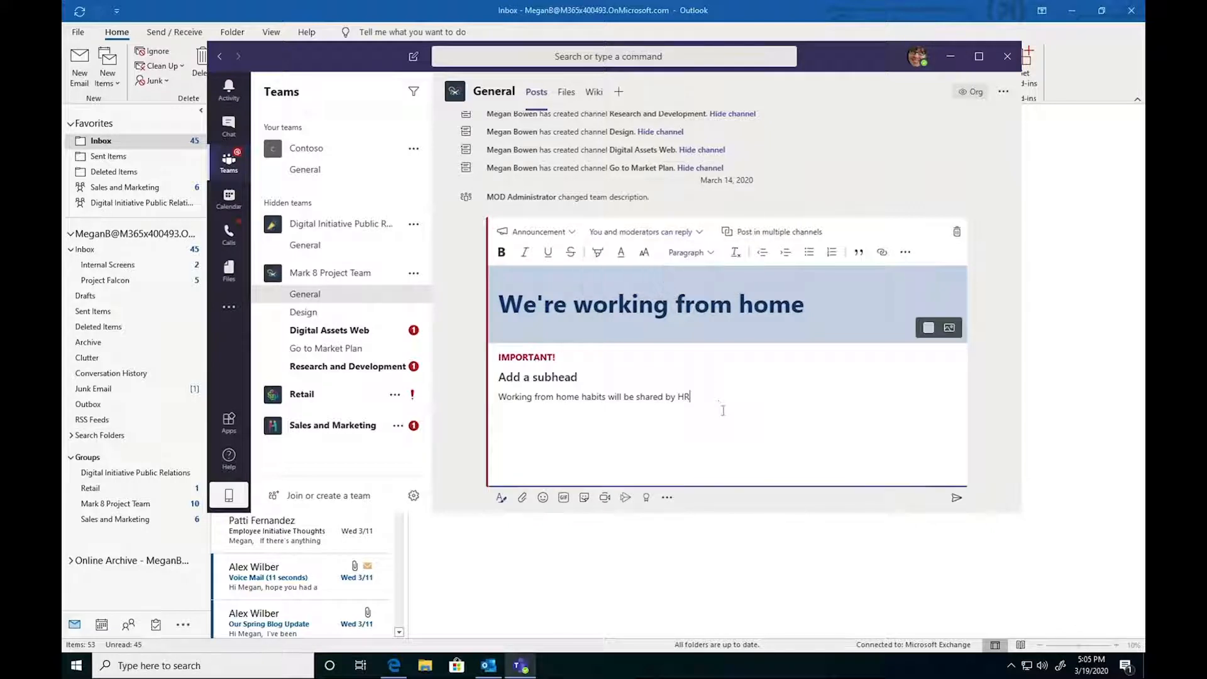
pyautogui.click(956, 498)
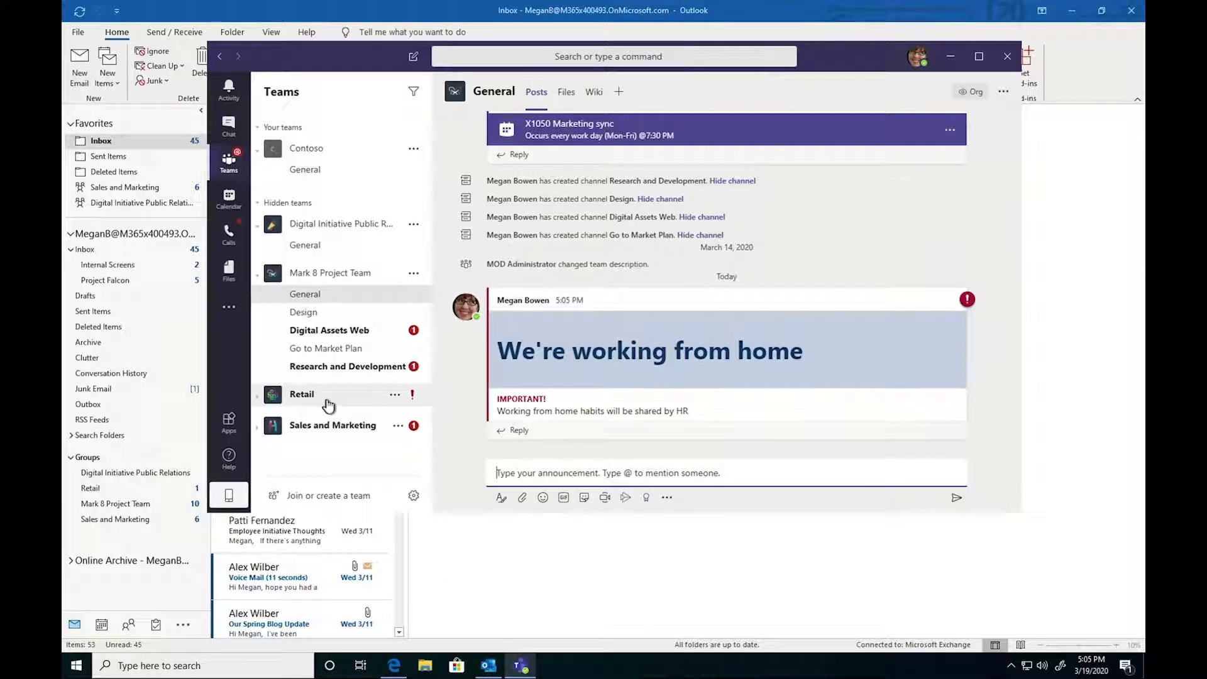
# View the options to create a team or join one with a code, and return to Contoso's General channel.
pyautogui.click(298, 496)
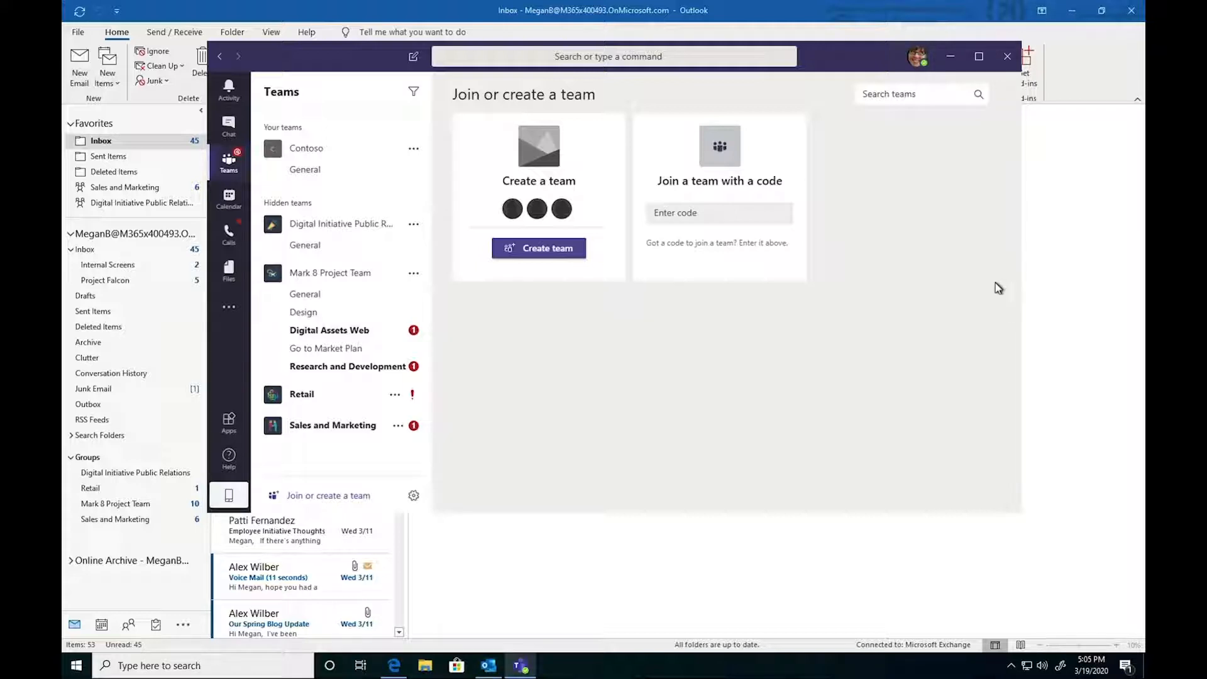
pyautogui.click(733, 220)
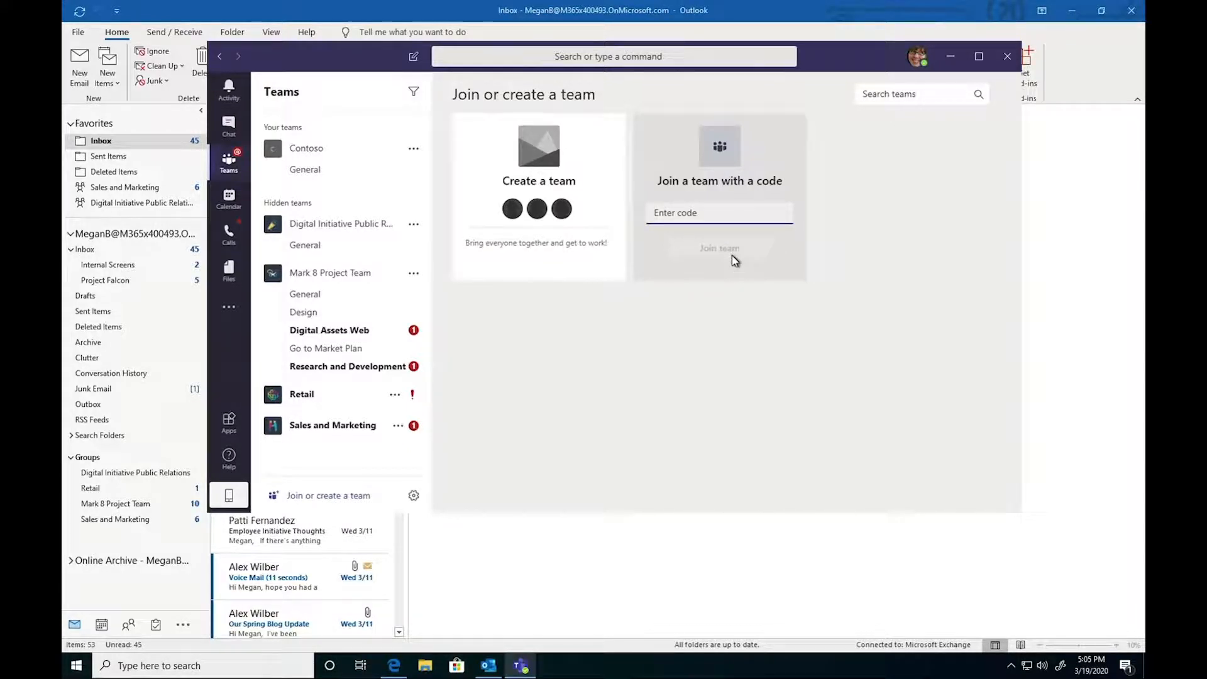
pyautogui.click(340, 169)
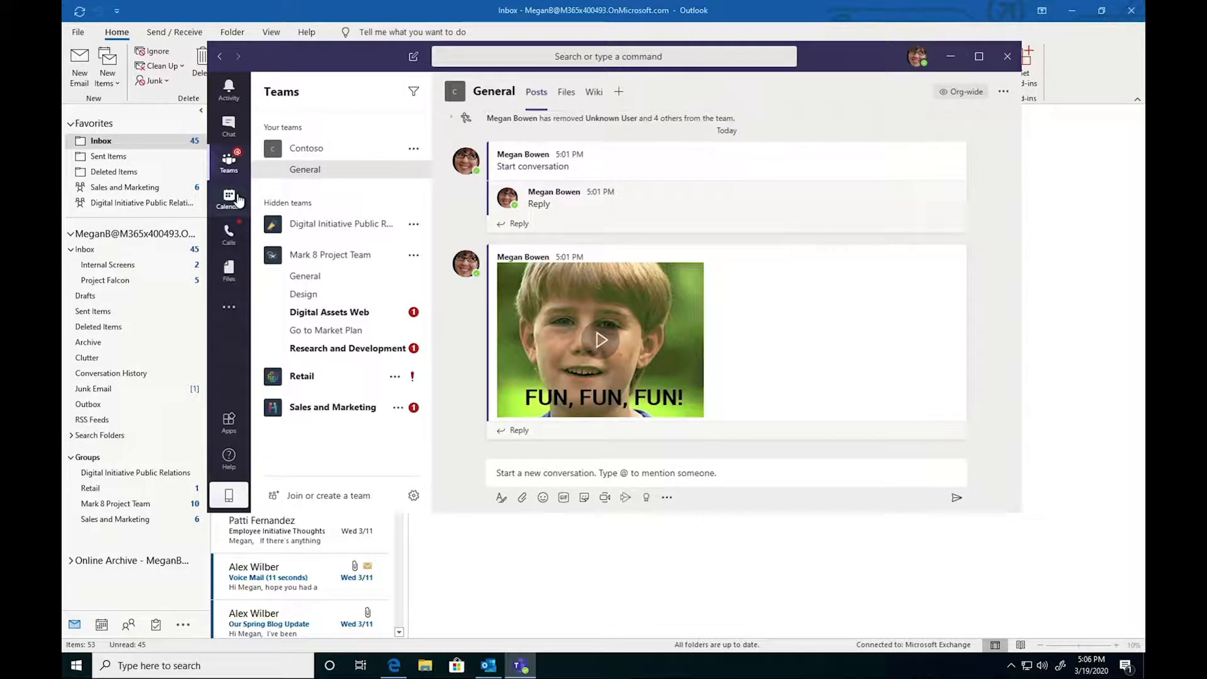
# Compare the March 16–20 work week in the Teams calendar with the month view of the Outlook calendar.
pyautogui.click(229, 198)
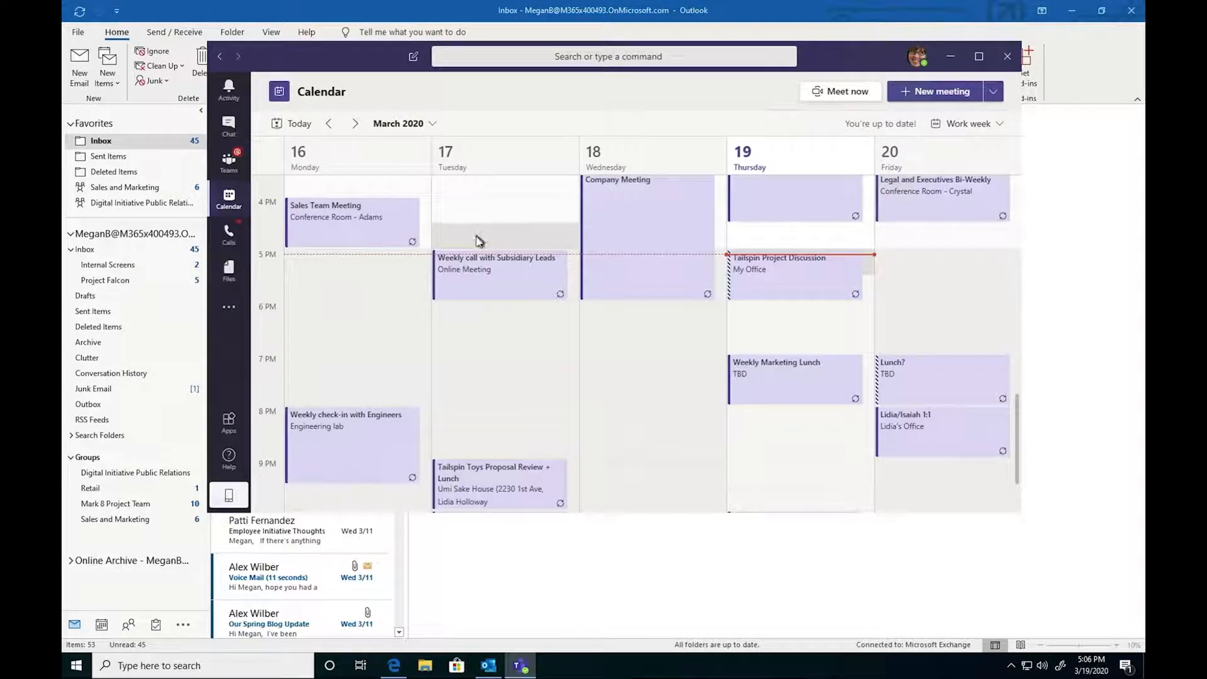
pyautogui.click(96, 630)
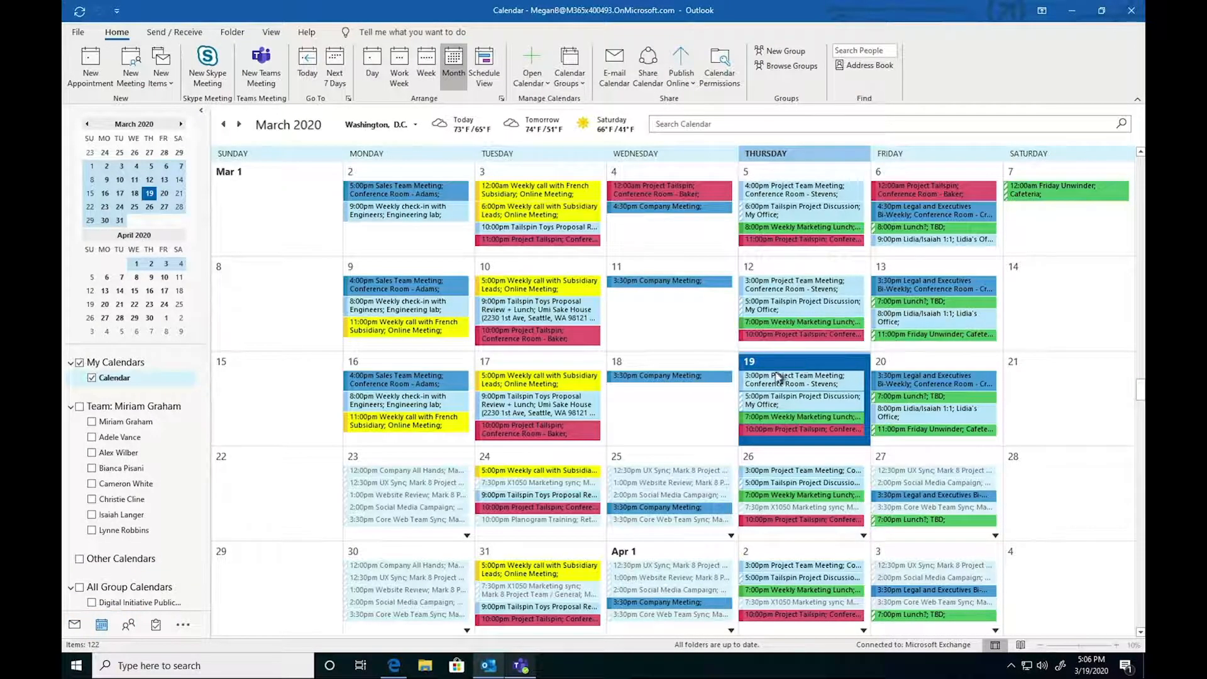
pyautogui.press('super')
pyautogui.click(522, 665)
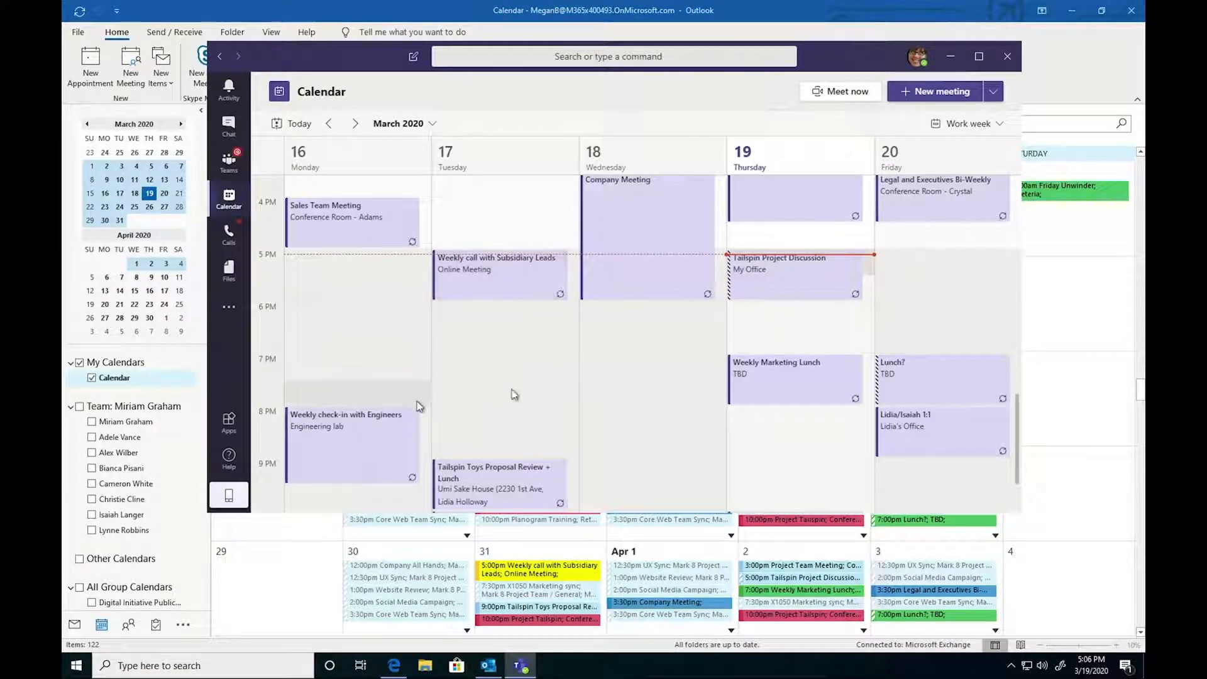
pyautogui.scroll(-3, 566, 374)
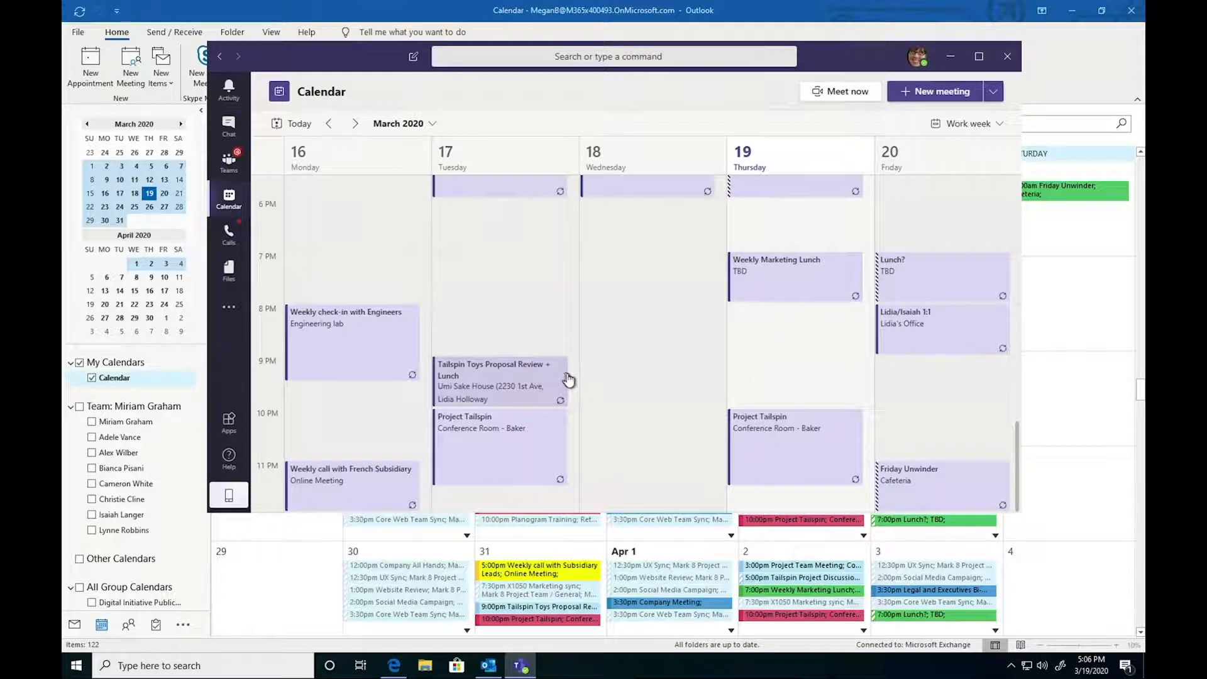
pyautogui.scroll(4, 569, 377)
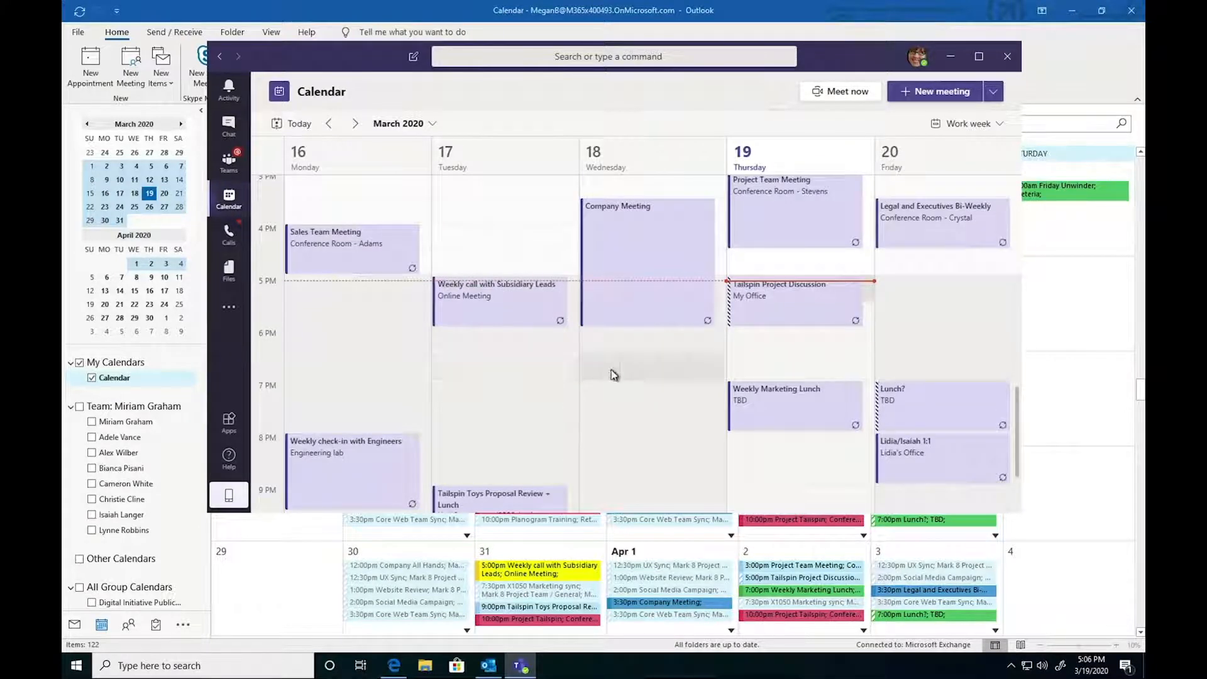
# Create a new meeting titled "HR Brief" and add the suggested sales rep as a required attendee.
pyautogui.click(908, 94)
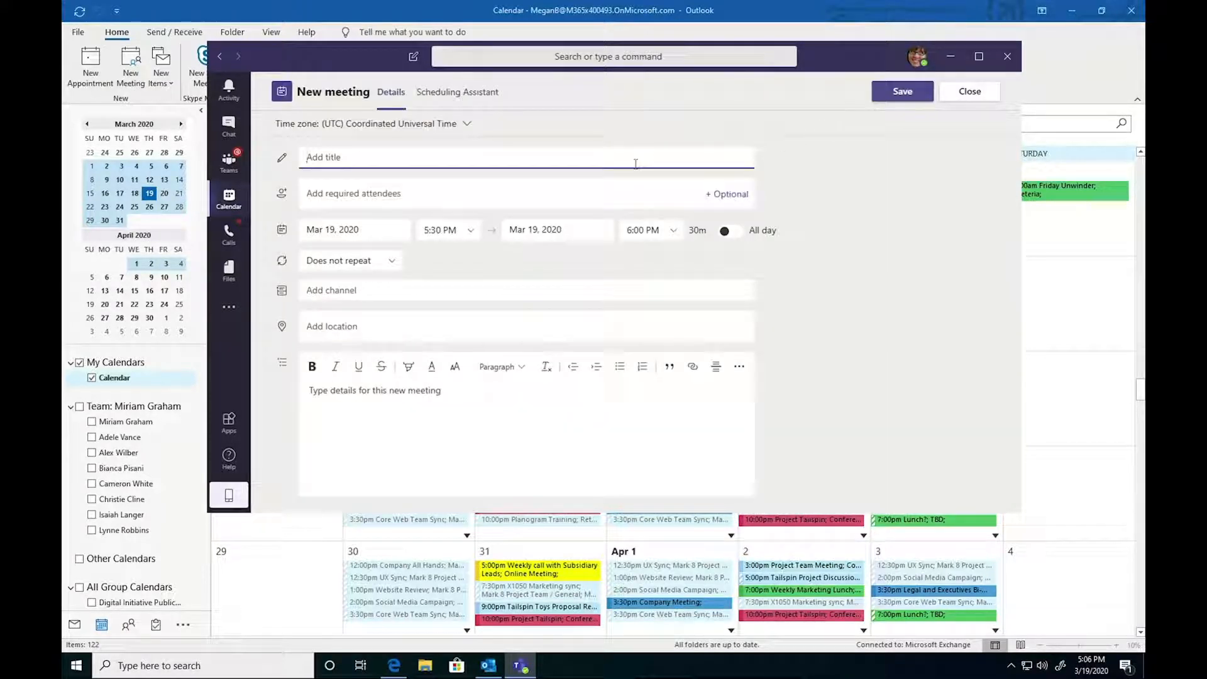
pyautogui.write('HR Brief')
pyautogui.click(623, 187)
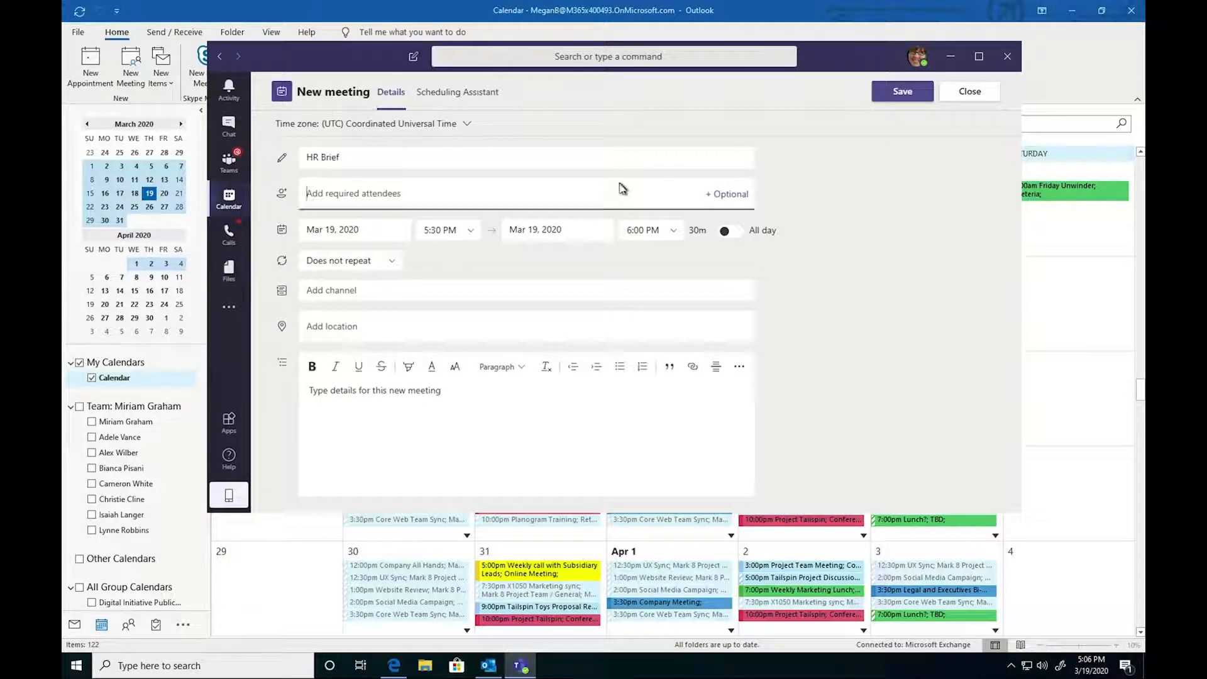
pyautogui.write('isai')
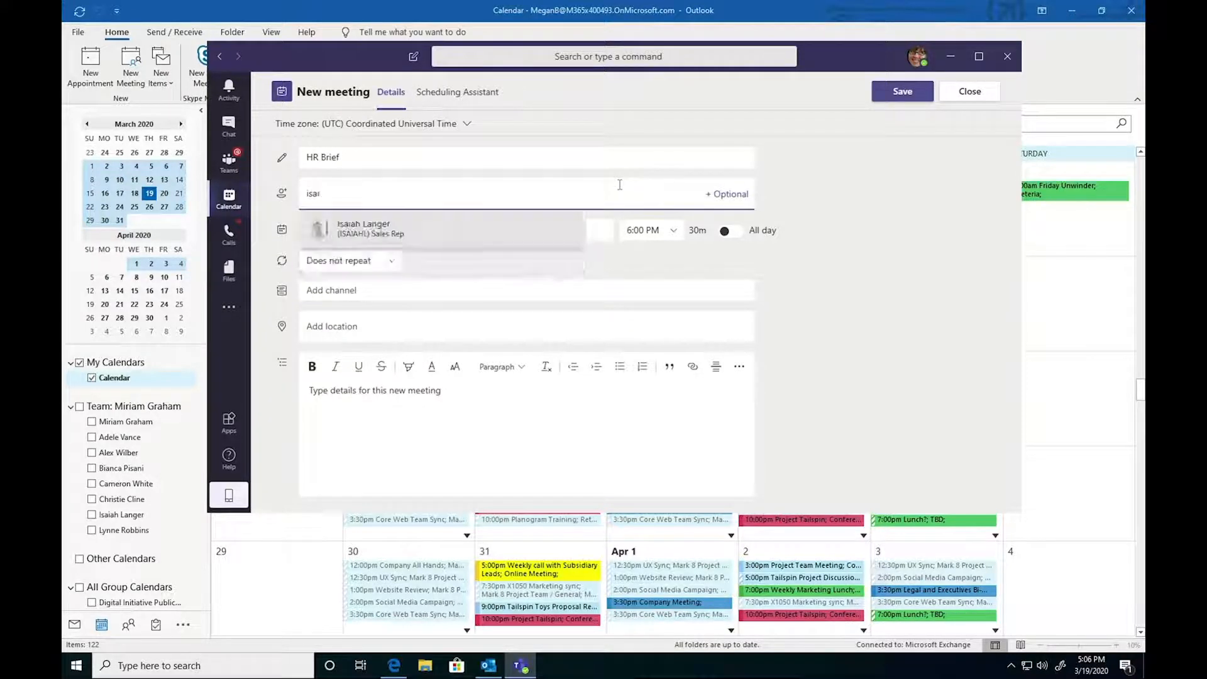
pyautogui.click(467, 225)
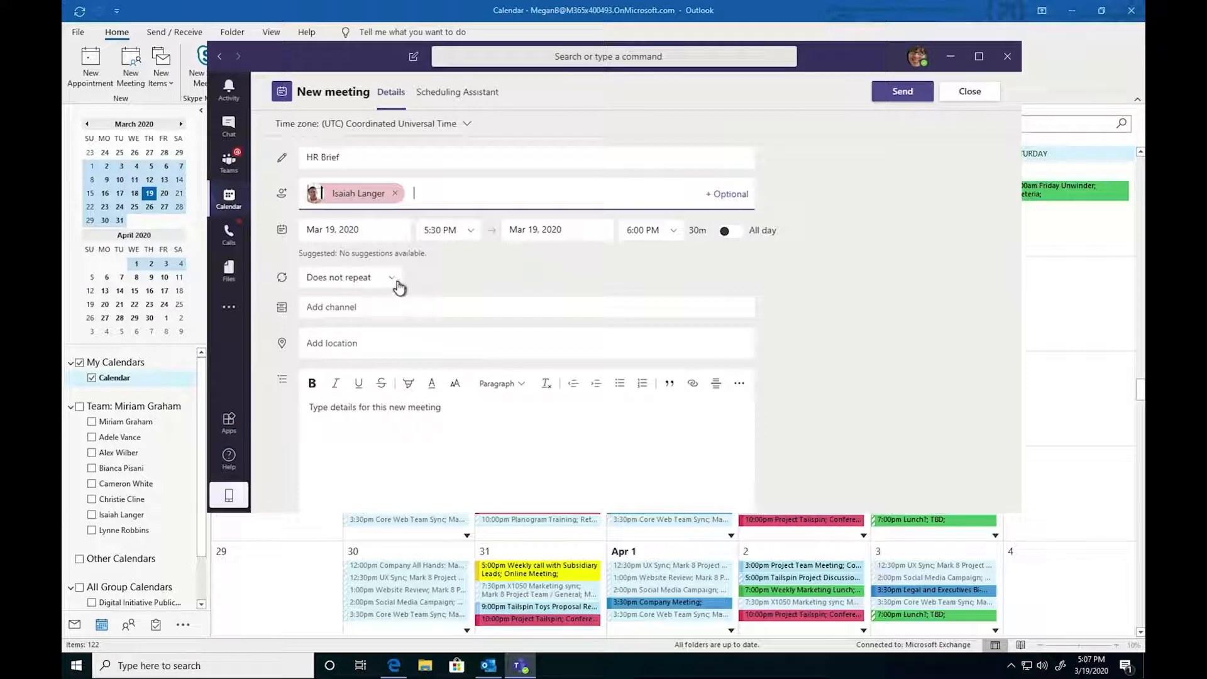
# Check the available channels without adding one, enter the meeting details "What we're going to talk about...", and send the invitation.
pyautogui.click(383, 307)
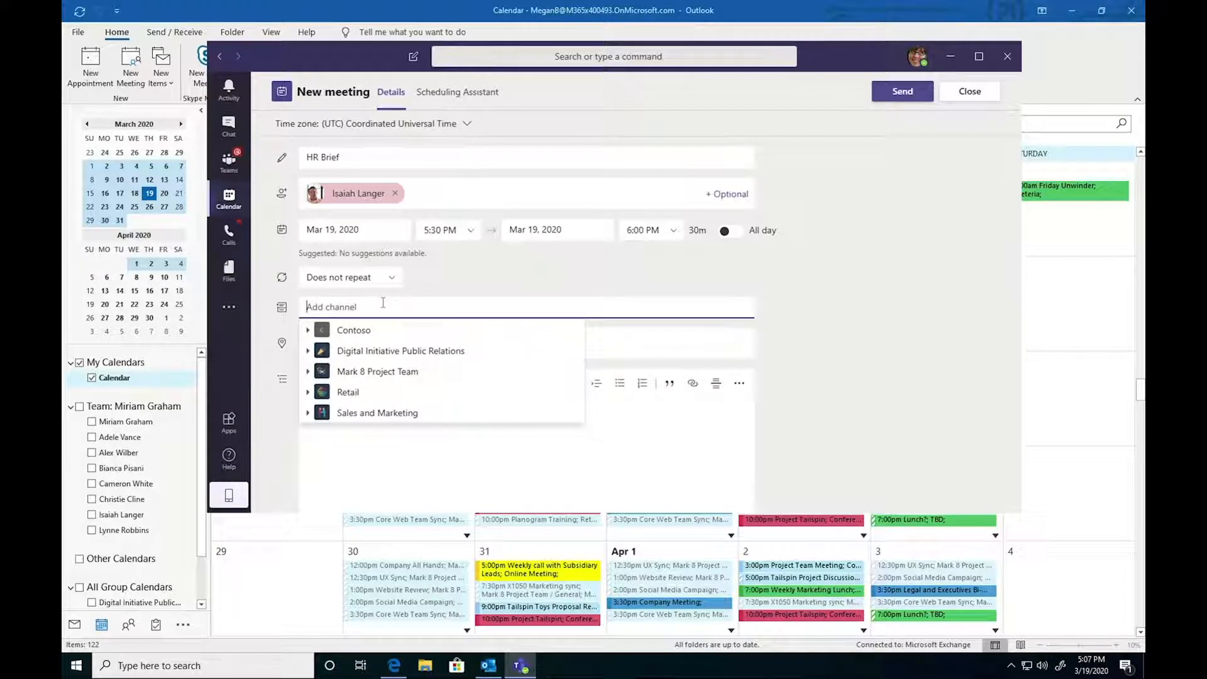
pyautogui.click(786, 335)
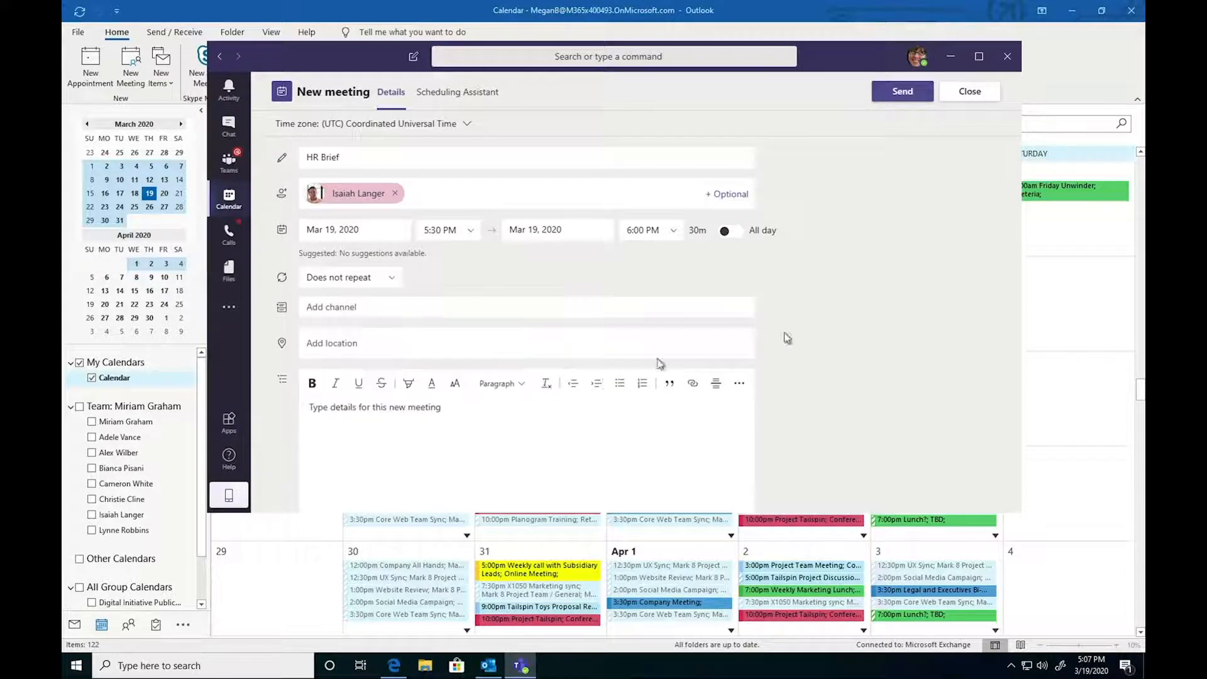
pyautogui.click(563, 407)
pyautogui.write('What ')
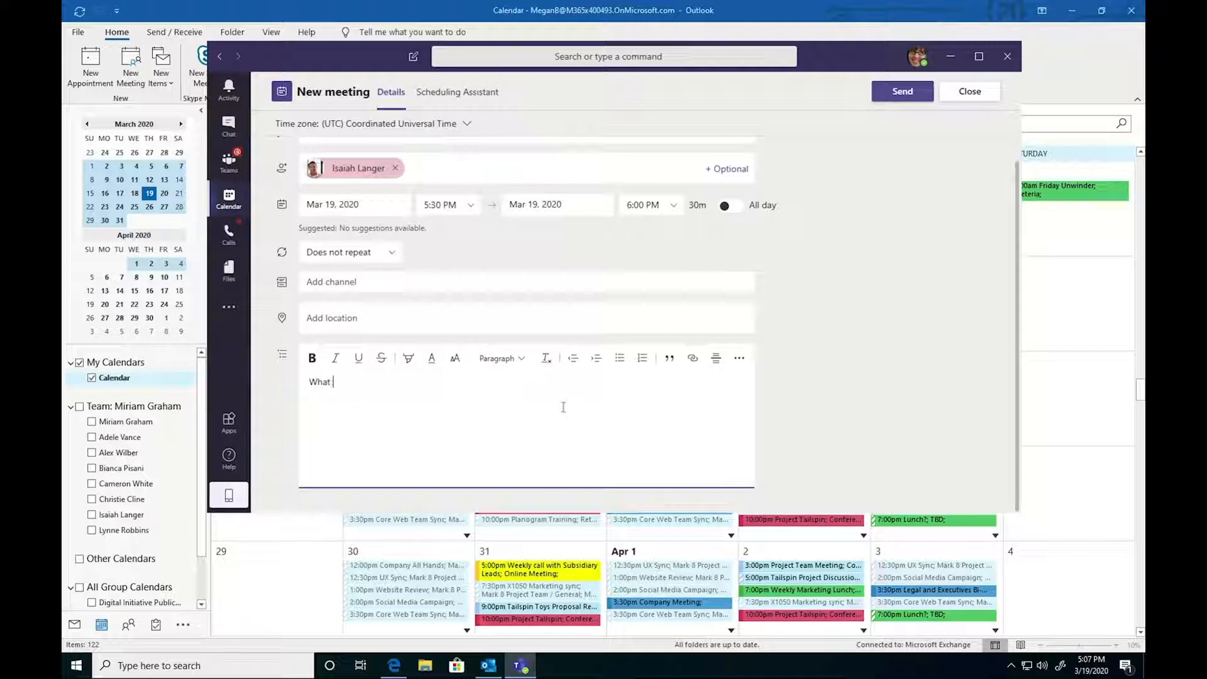
pyautogui.write("we're going to talk about...")
pyautogui.scroll(1, 746, 310)
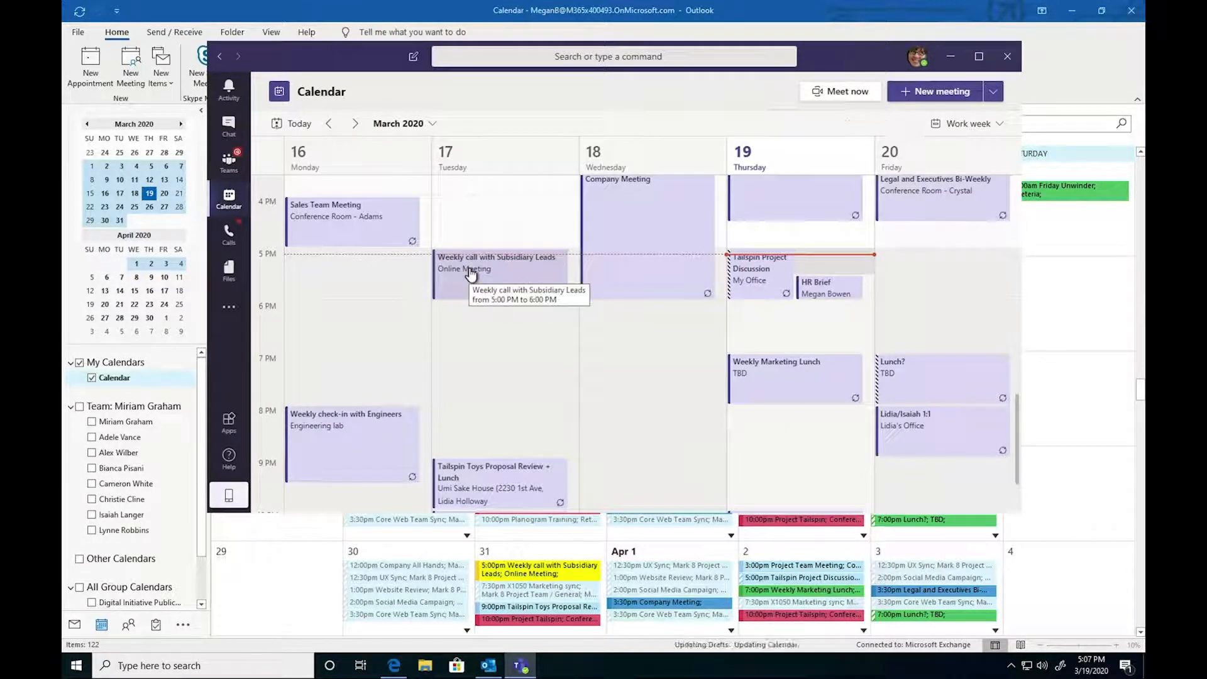
# Look over the week's calendar and select the HR Brief meeting on Thursday the 19th.
pyautogui.scroll(3, 639, 277)
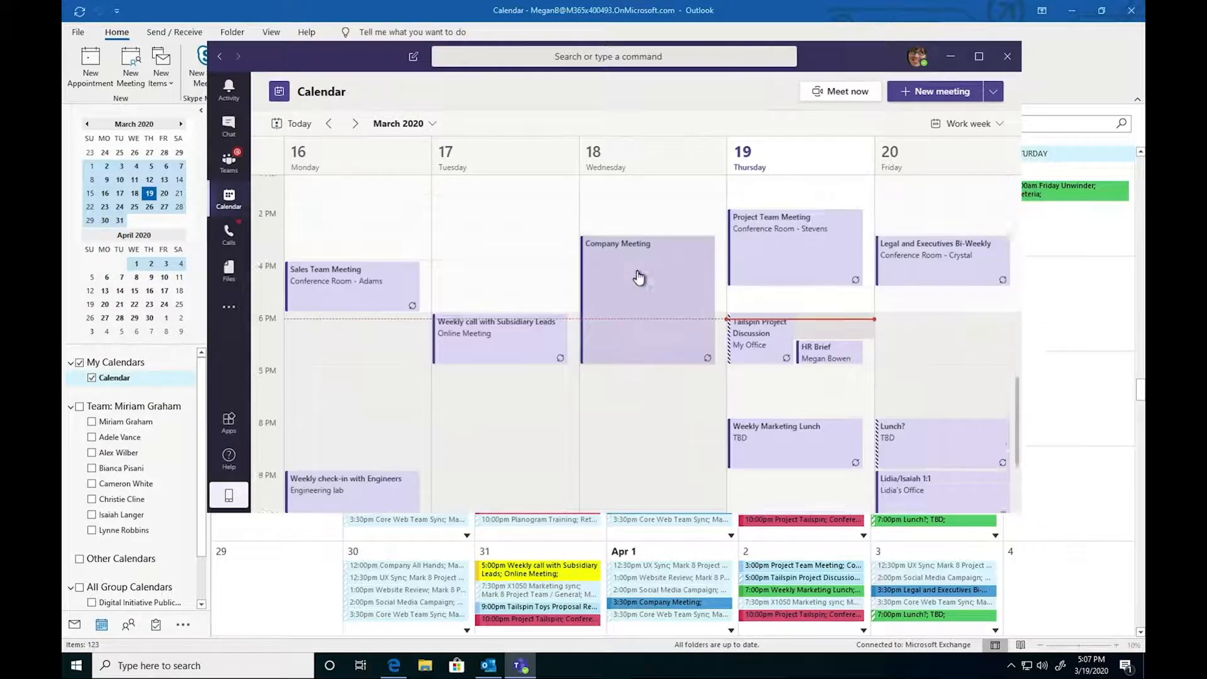
pyautogui.scroll(-3, 639, 276)
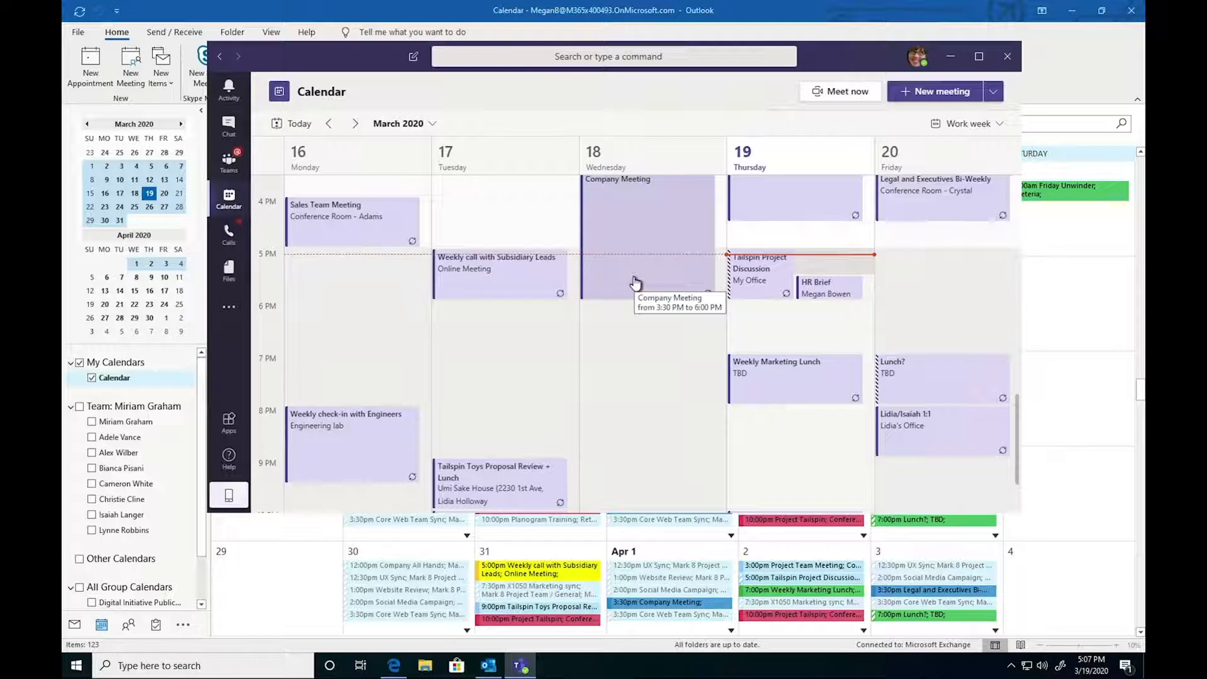
pyautogui.click(805, 295)
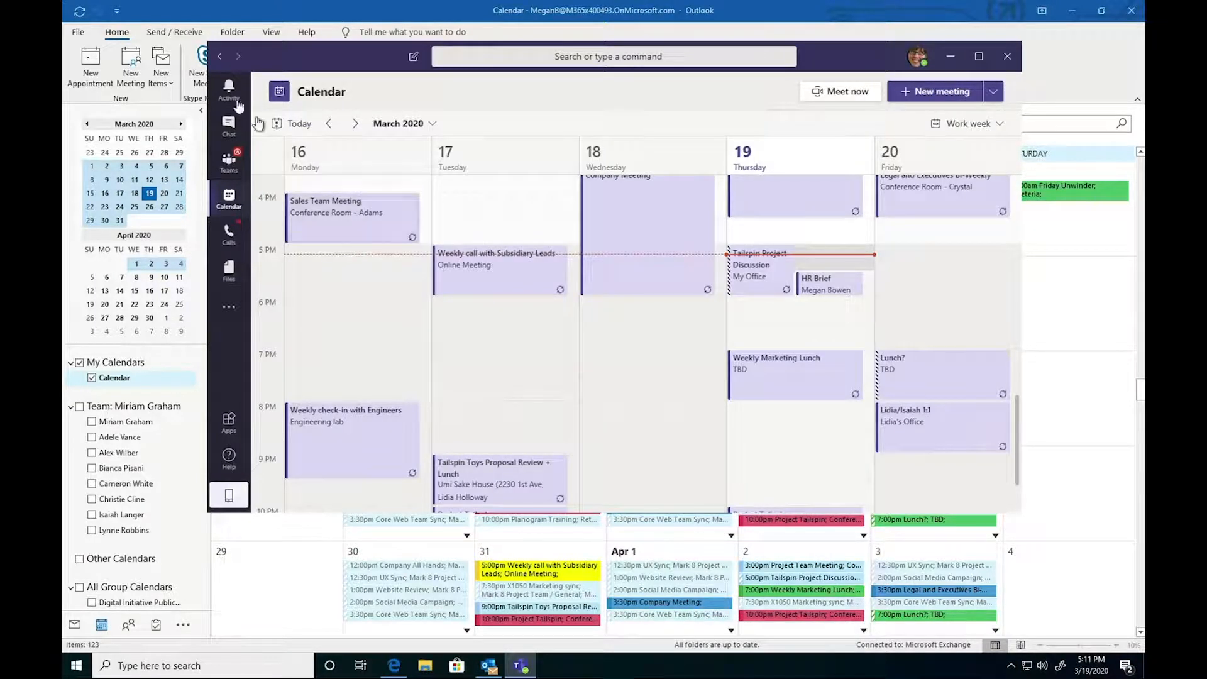
# Review the activity feed, viewing the reaction in Monthly Reports and the mention in the Design channel.
pyautogui.click(227, 92)
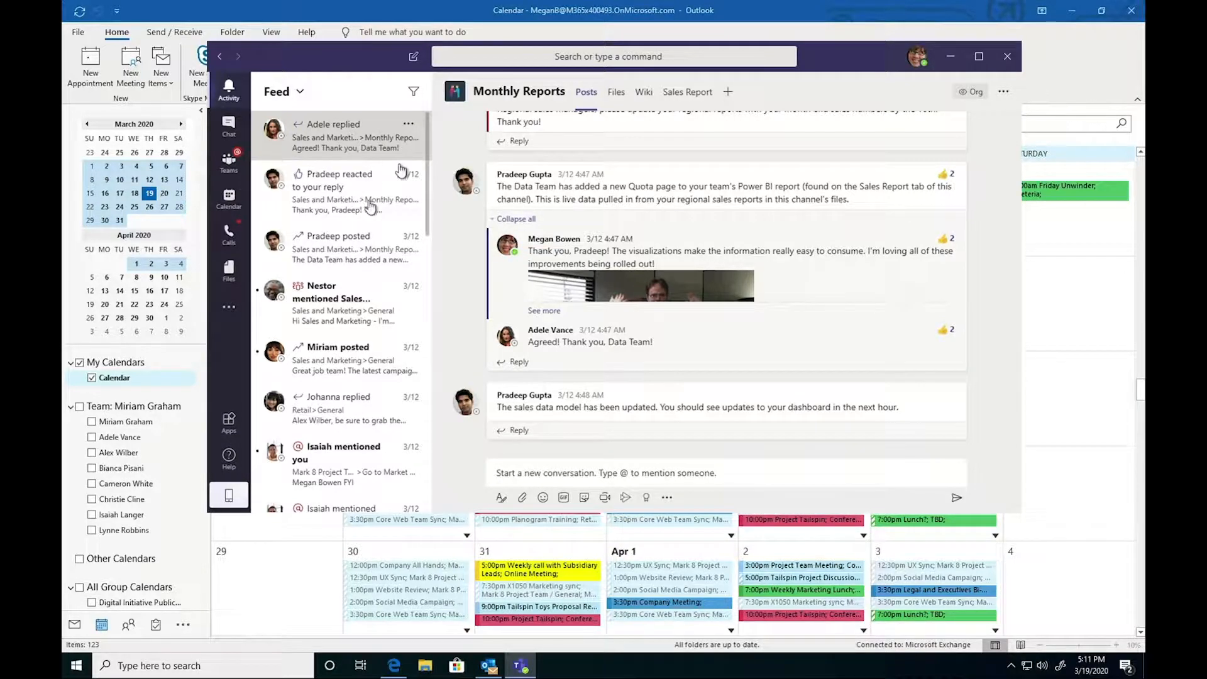
pyautogui.click(355, 215)
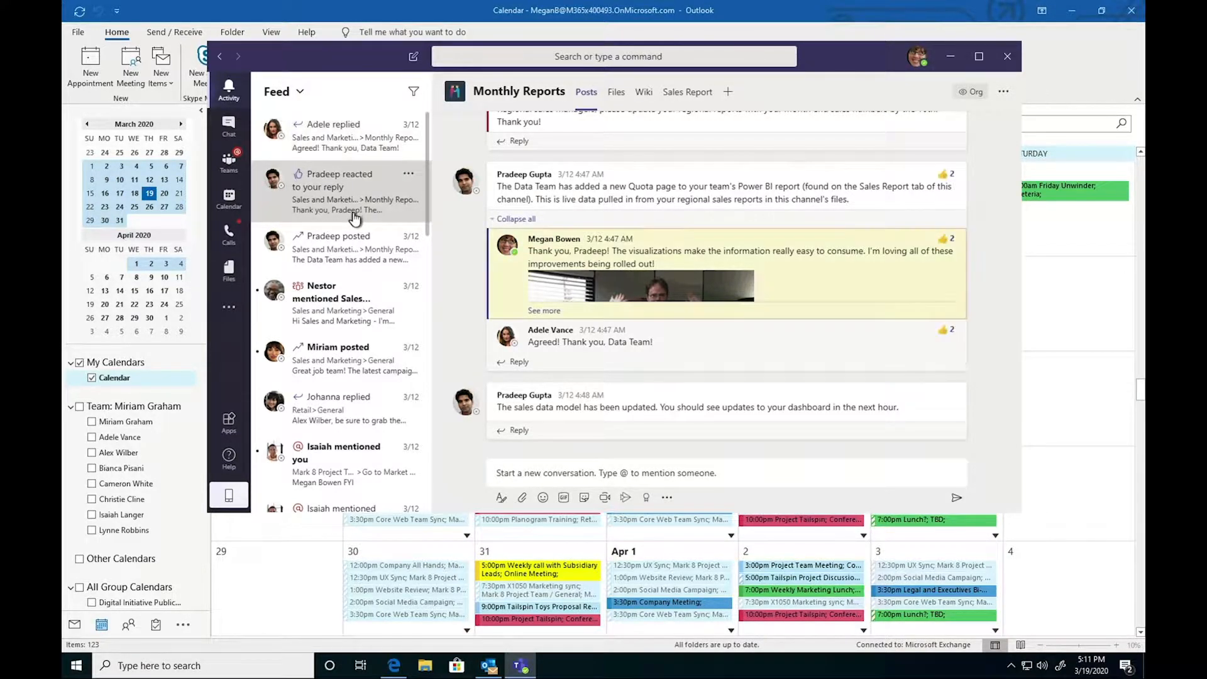
pyautogui.scroll(-1, 355, 217)
pyautogui.scroll(-10, 355, 220)
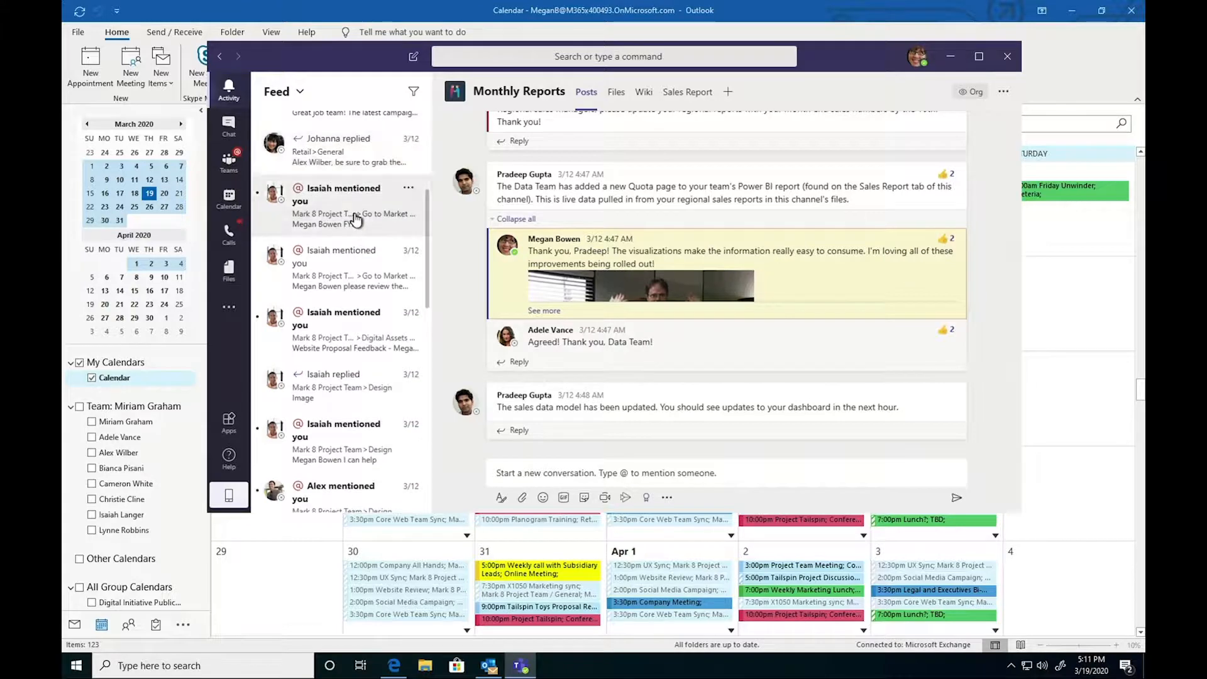
pyautogui.scroll(5, 371, 220)
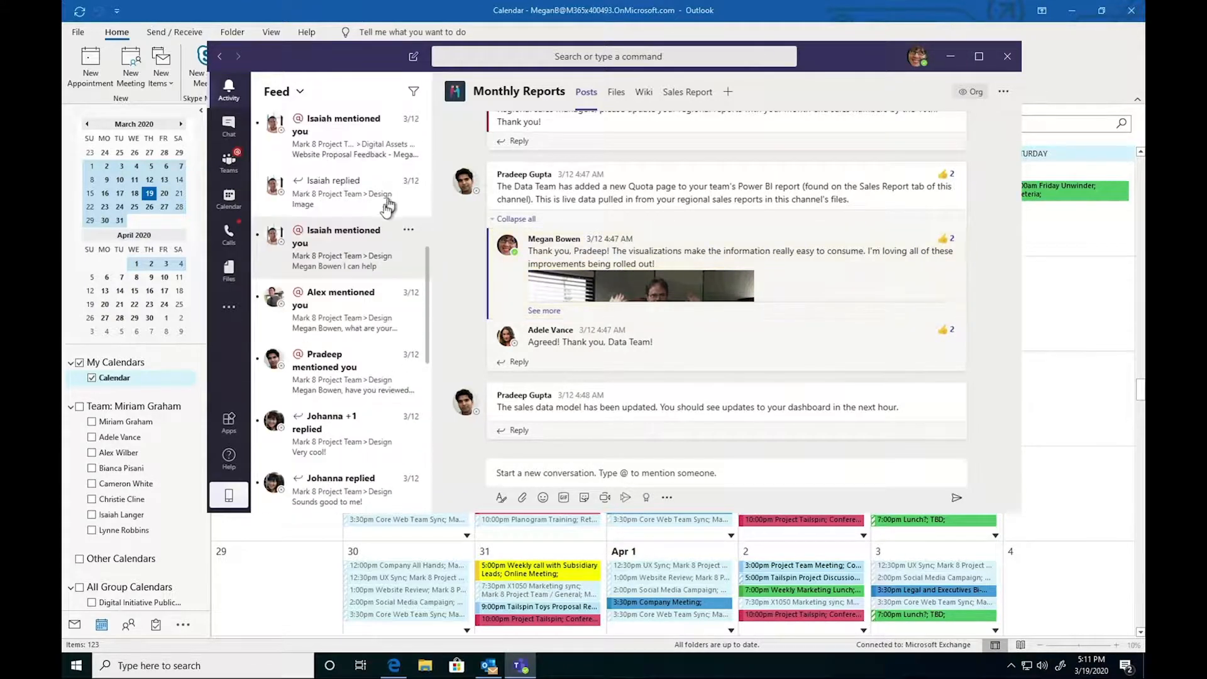
pyautogui.click(352, 252)
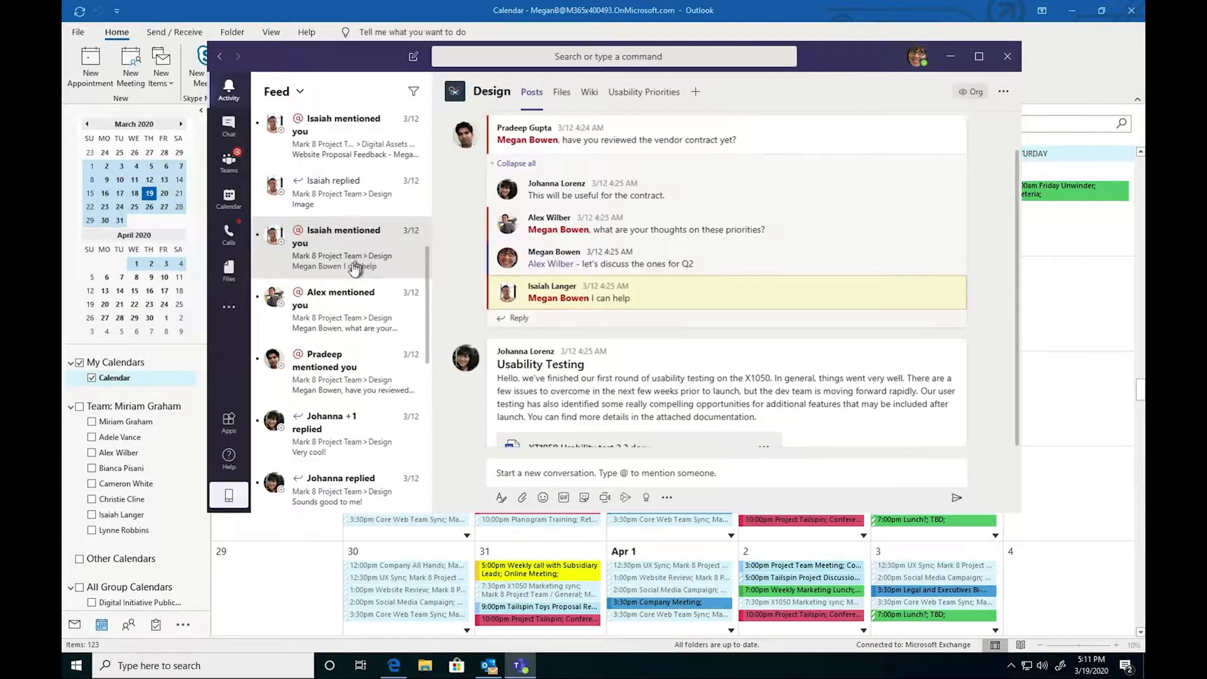
pyautogui.scroll(-5, 354, 269)
pyautogui.scroll(10, 354, 269)
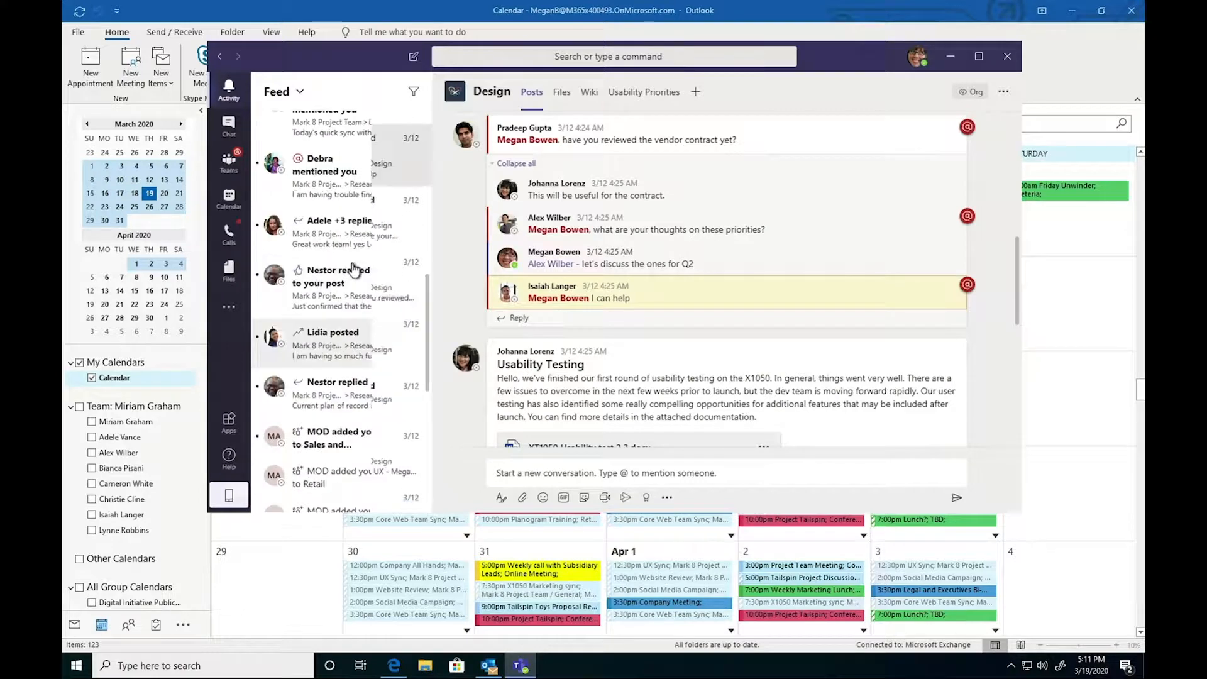
pyautogui.click(343, 159)
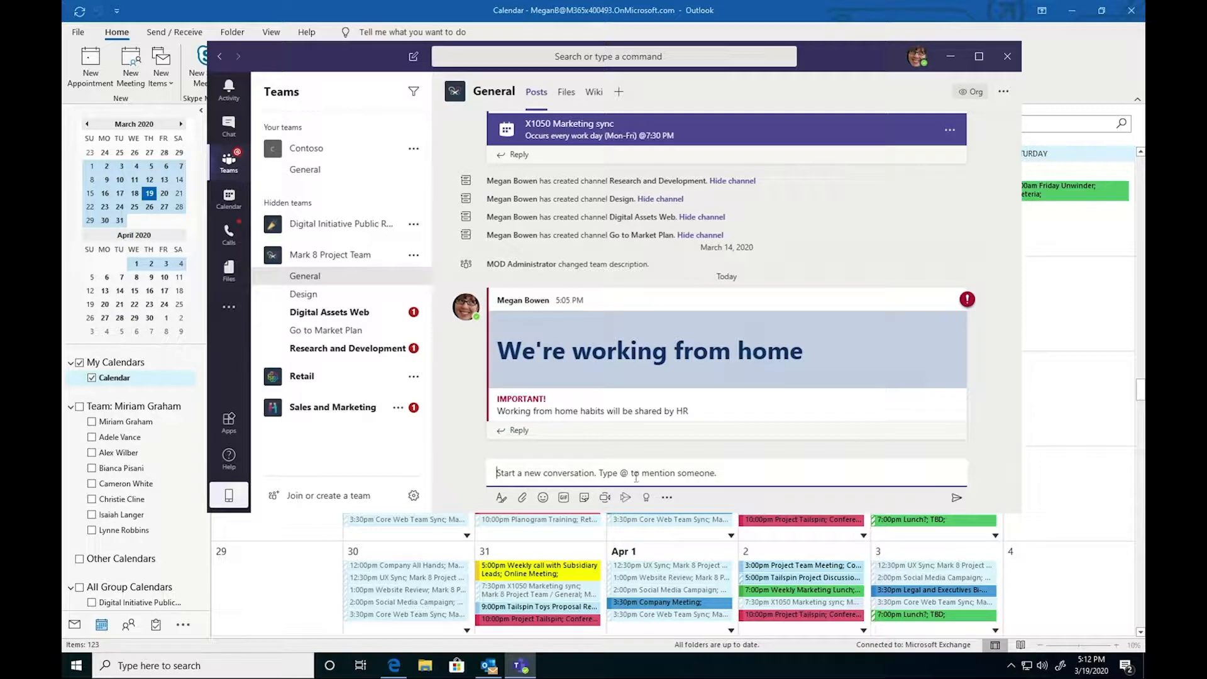
# Look through the sticker, GIF and emoji choices for a new post in Mark 8 Project Team's General channel.
pyautogui.click(583, 497)
pyautogui.click(564, 498)
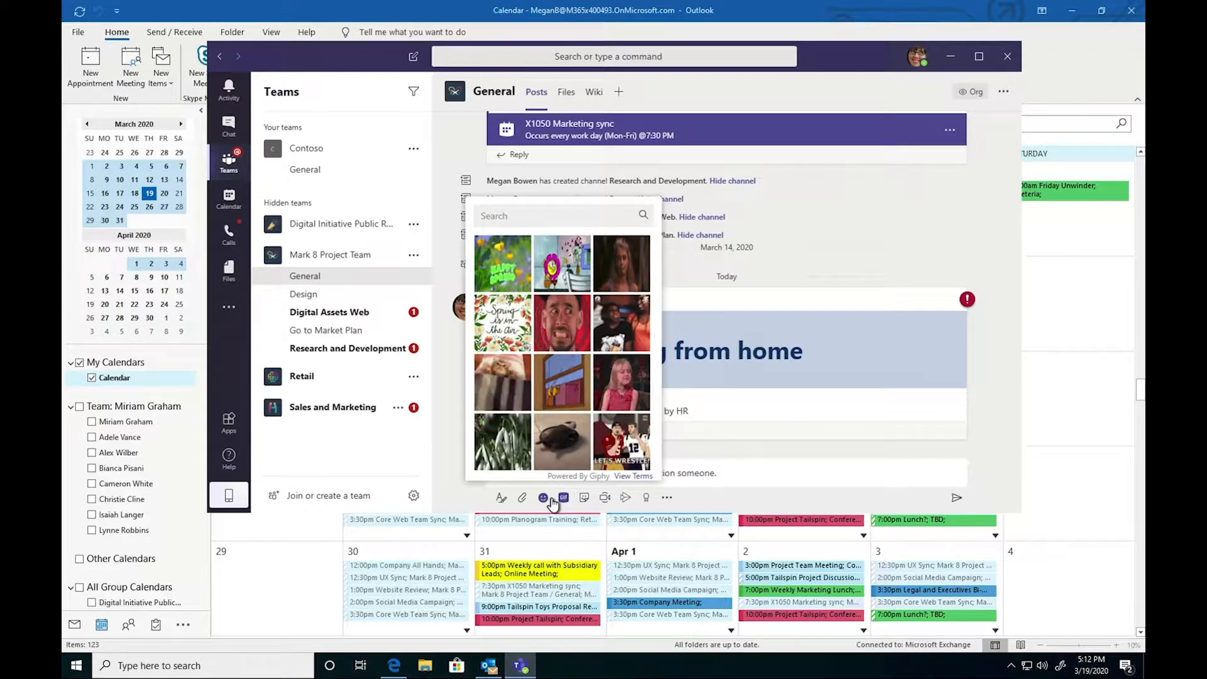
pyautogui.click(548, 498)
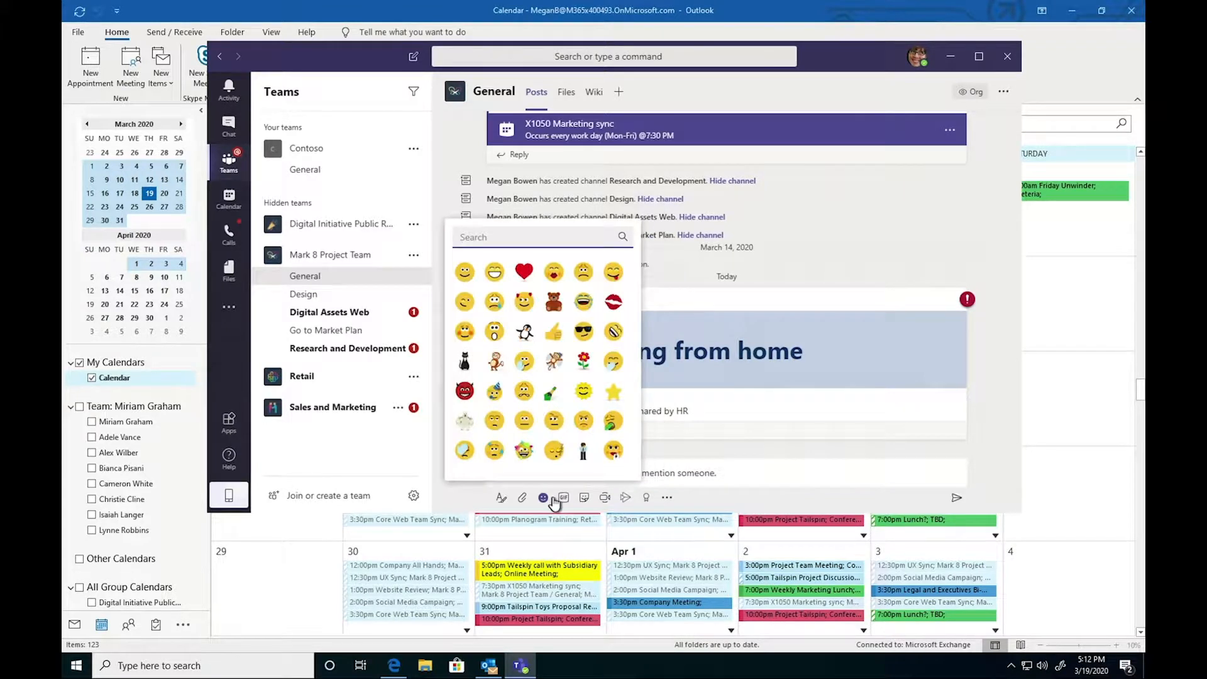
pyautogui.click(548, 498)
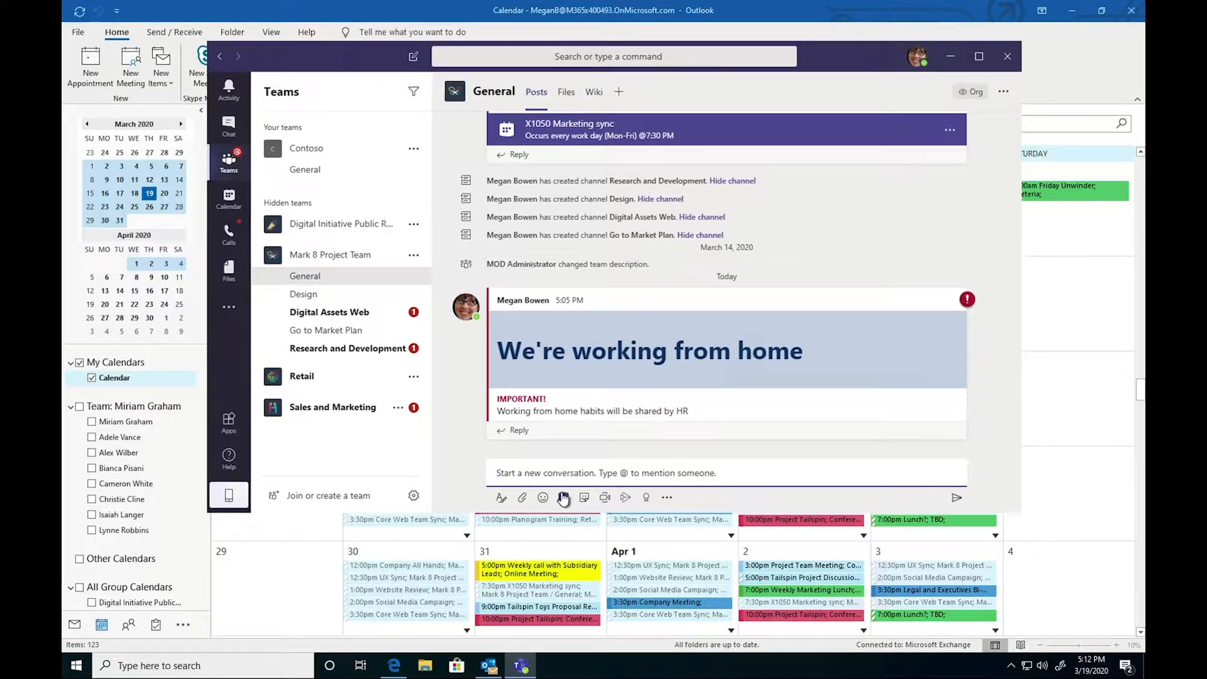
# Search the GIFs for "fun" and post the one of the pig with a pinwheel in the General channel.
pyautogui.click(564, 497)
pyautogui.write('fun')
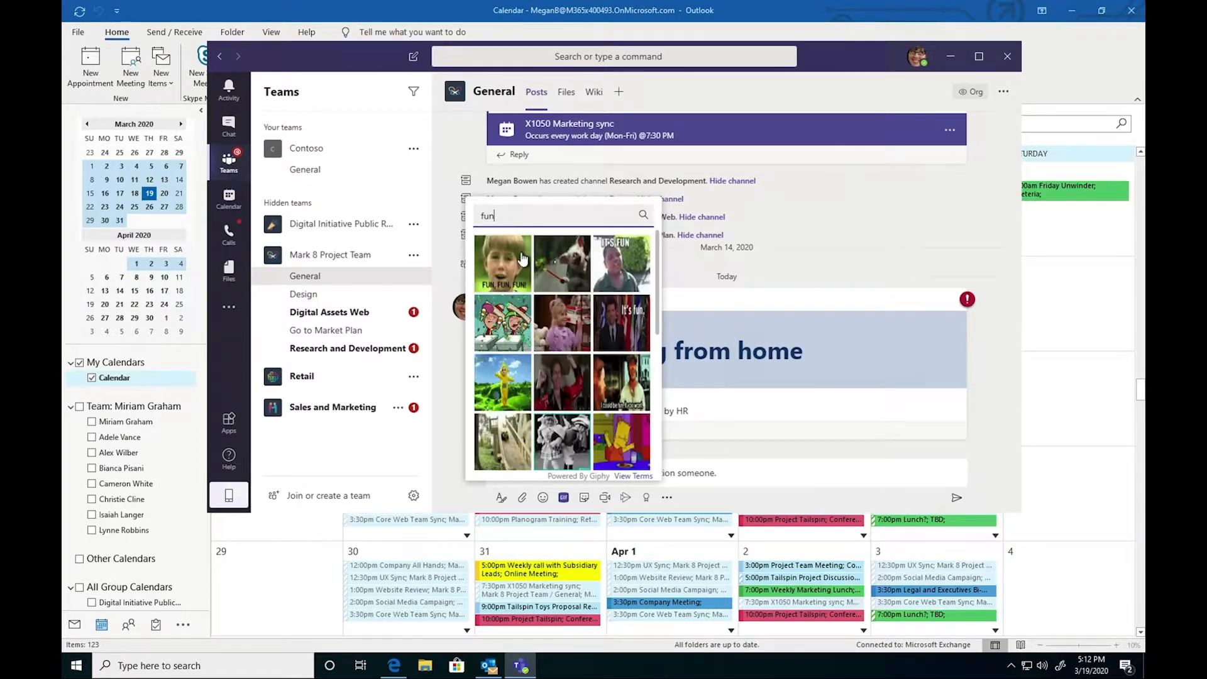
pyautogui.click(579, 263)
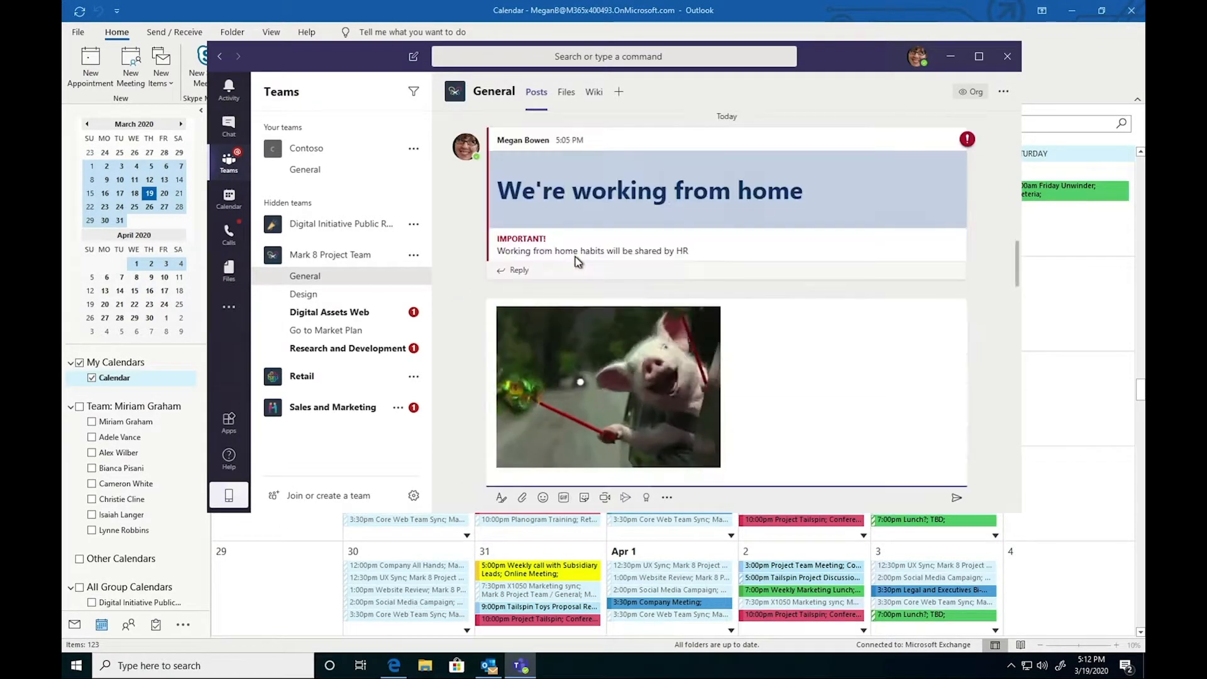
pyautogui.press('Return')
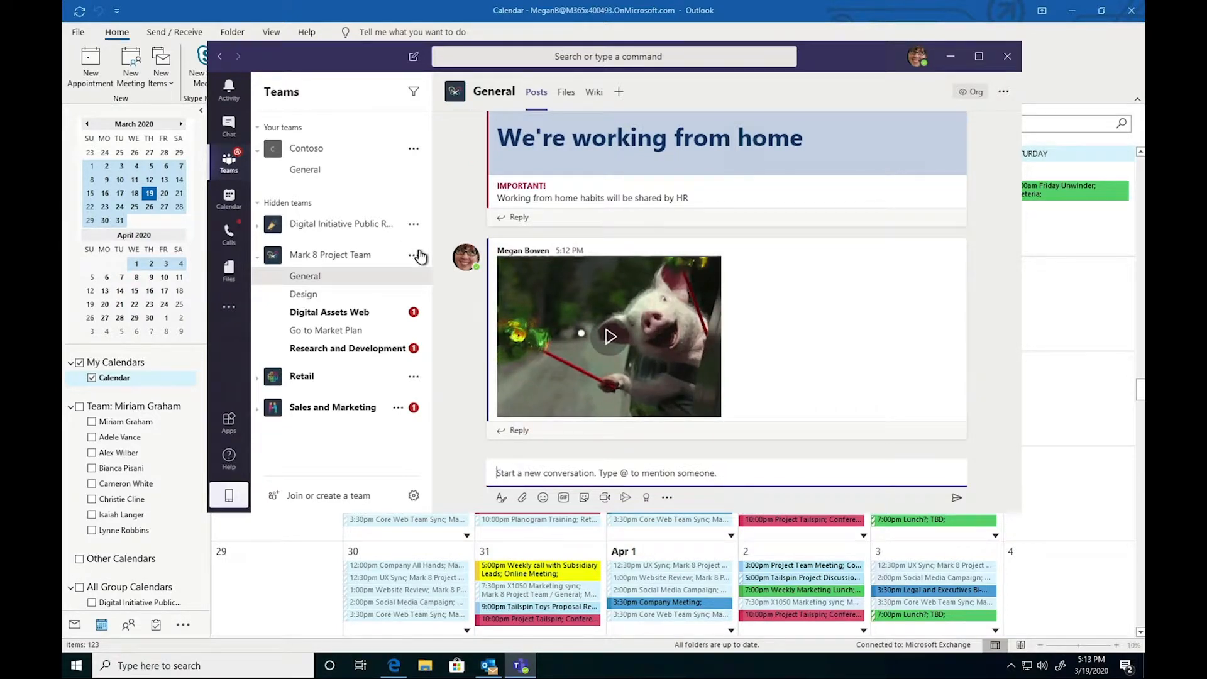
# Bring up the contact card of the GIF post's author.
pyautogui.moveTo(456, 261)
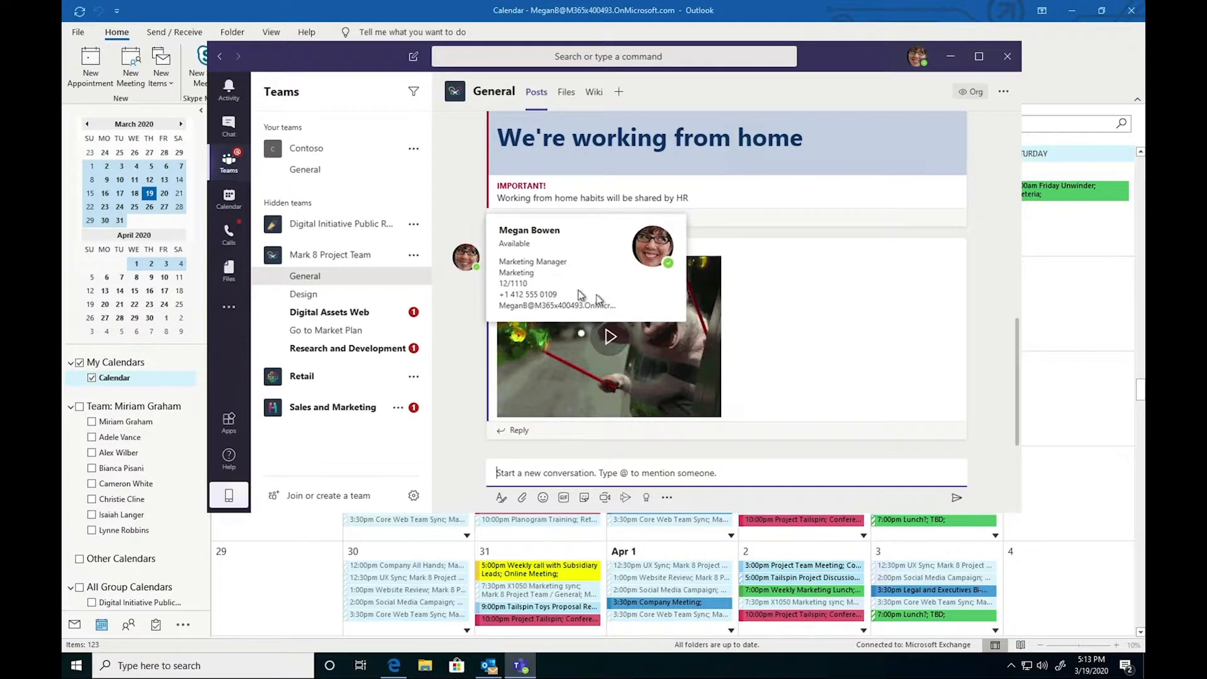